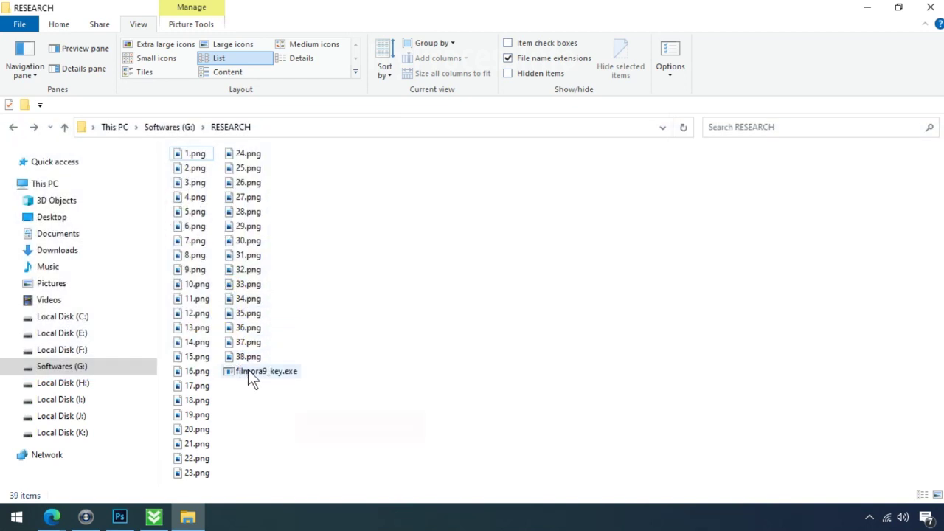
Run the ransomware sample filmora9_key.exe from the RESEARCH folder
click(248, 370)
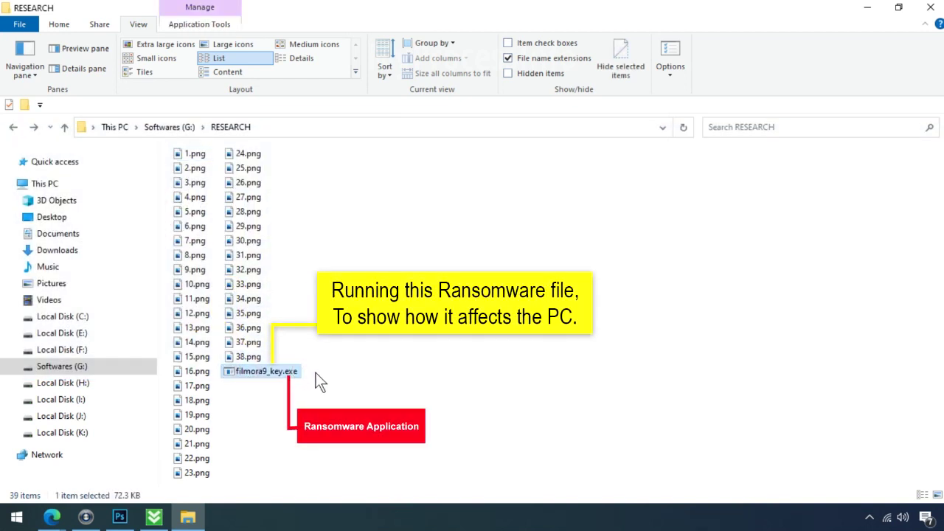
key(Return)
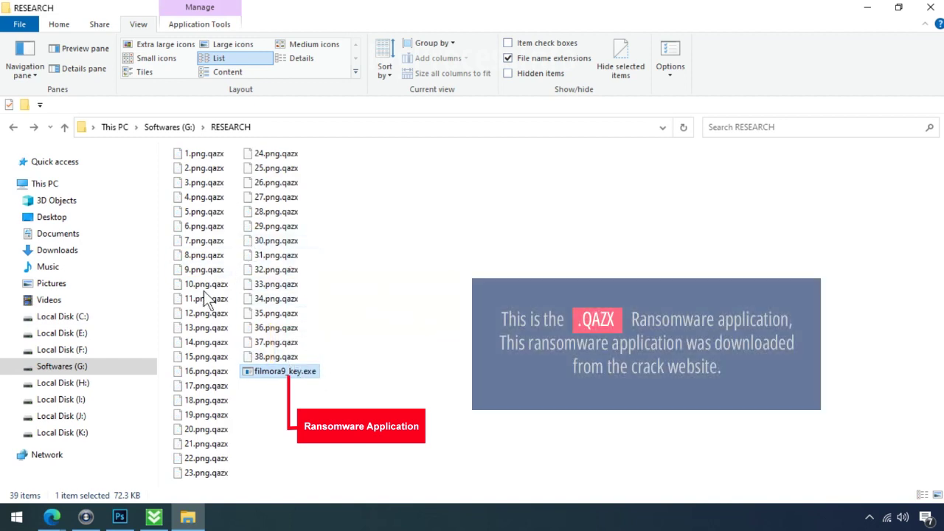
Remove the .qazx extension from the encrypted file 18.png.qazx and accept the extension change
click(205, 400)
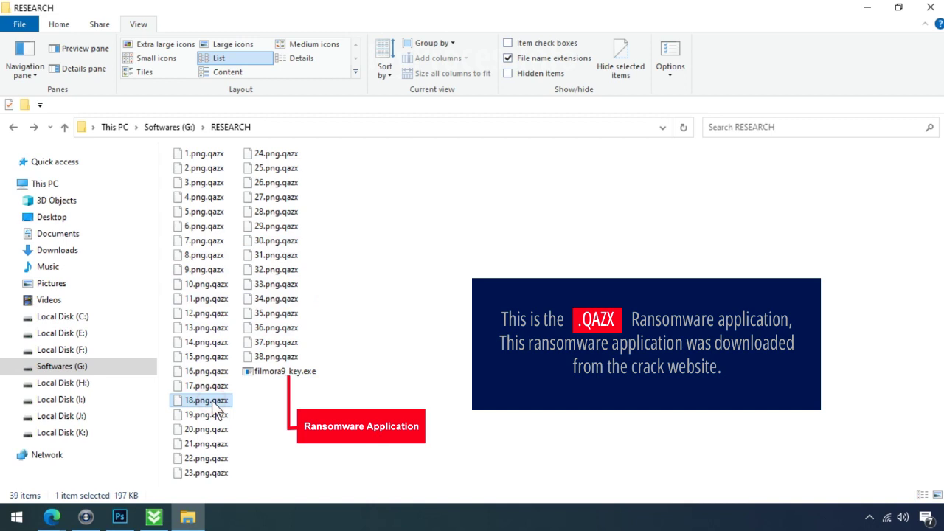
click(211, 401)
drag(212, 402, 233, 402)
key(Return)
click(532, 264)
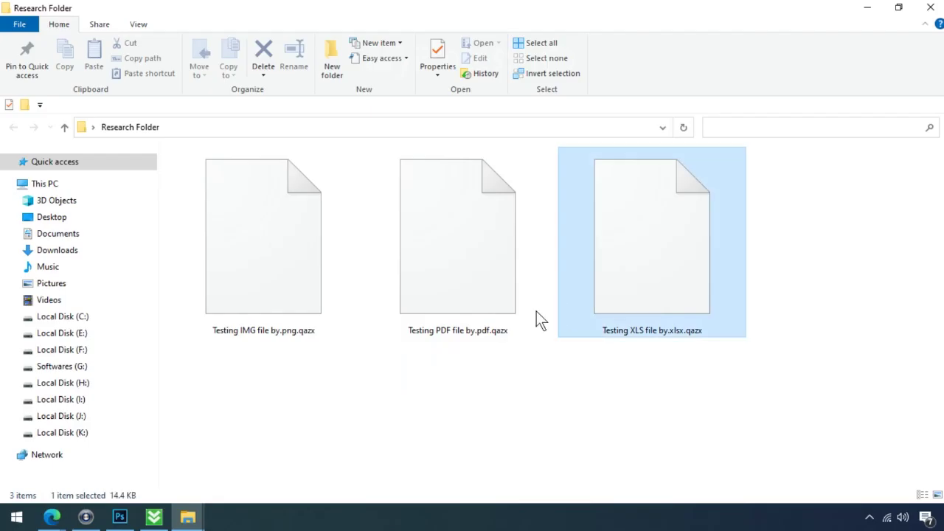
Rename the encrypted image in Research Folder to "Testing IMG file by.png" and check it in the image viewer
click(475, 311)
click(304, 326)
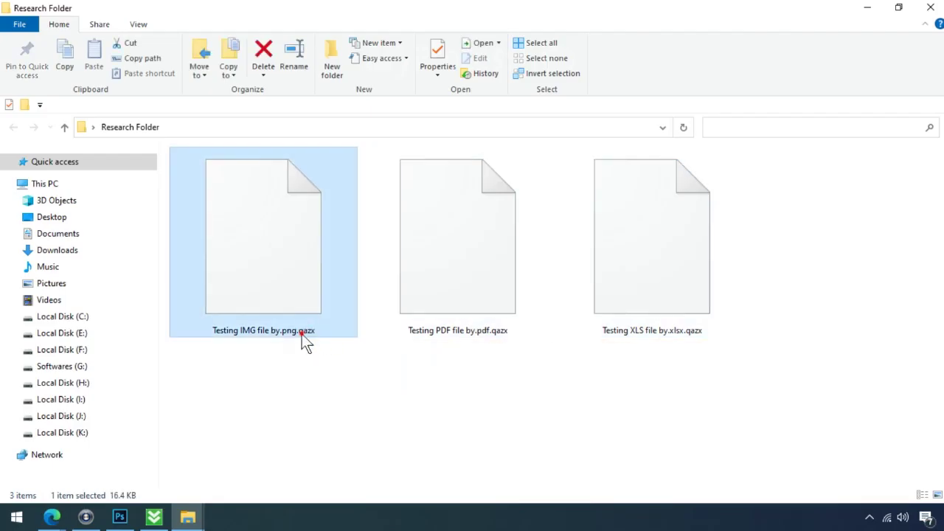
click(302, 331)
drag(299, 330, 330, 337)
key(BackSpace)
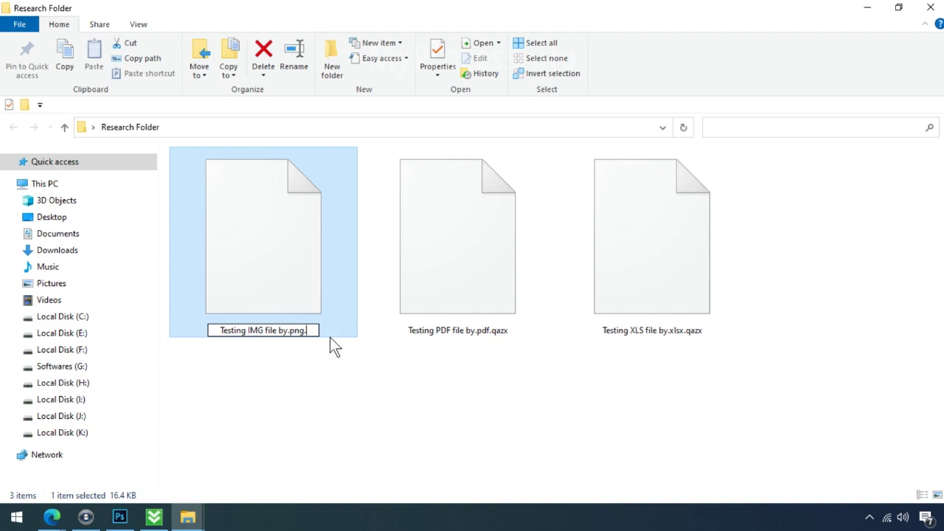
key(BackSpace)
key(Return)
click(534, 264)
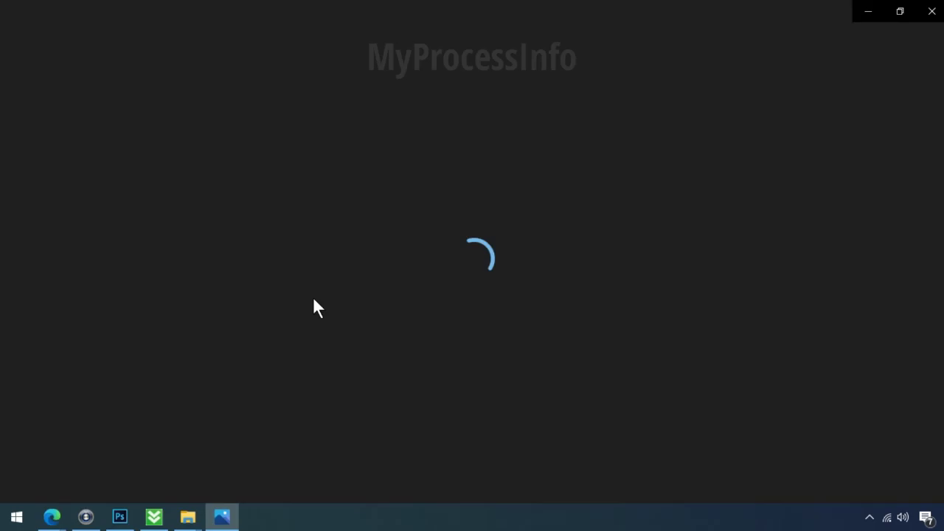
click(932, 10)
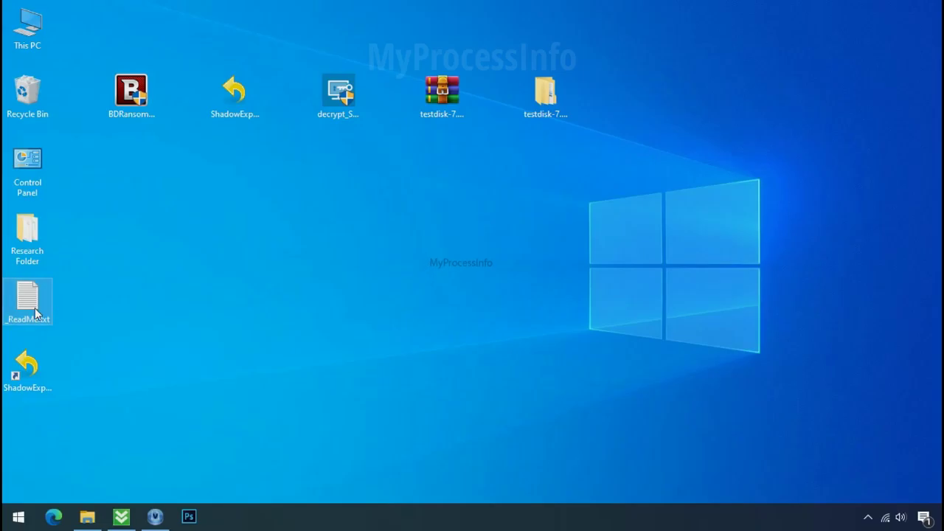
Read the ransom note _ReadMe.txt, highlighting the contact e-mail addresses and the personal ID, and close it
scroll(287, 259, down, 7)
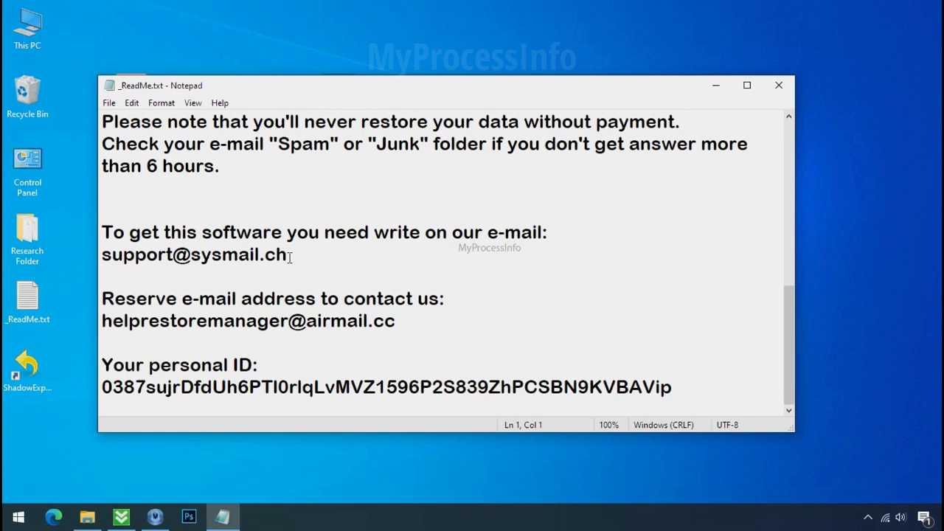
double_click(248, 255)
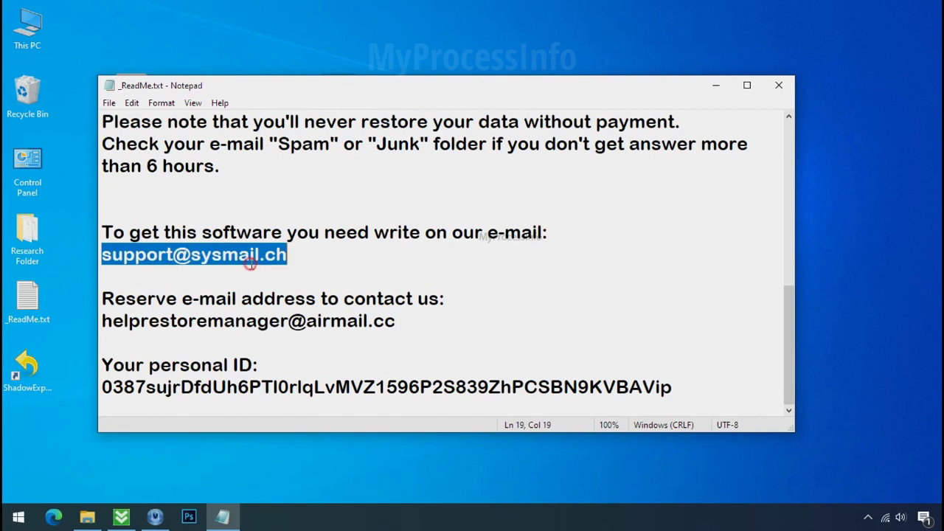
double_click(235, 320)
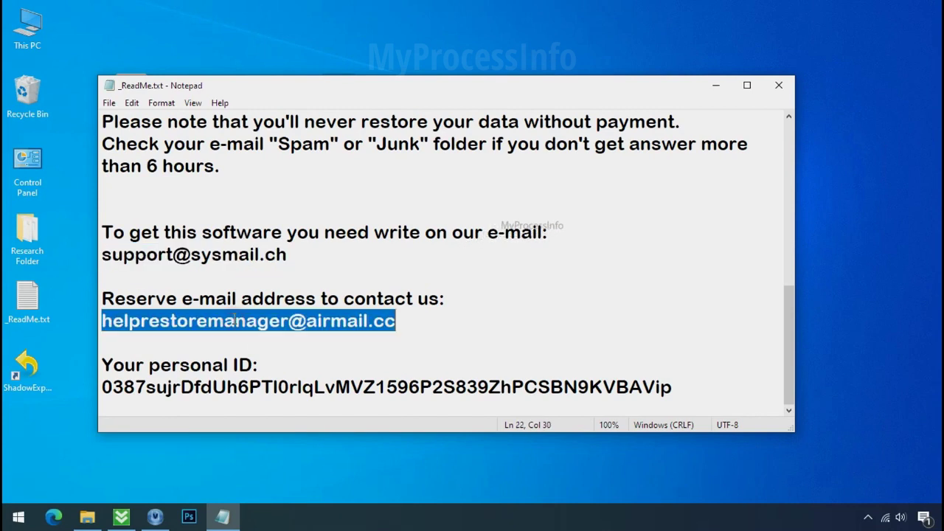
double_click(245, 386)
scroll(278, 357, up, 8)
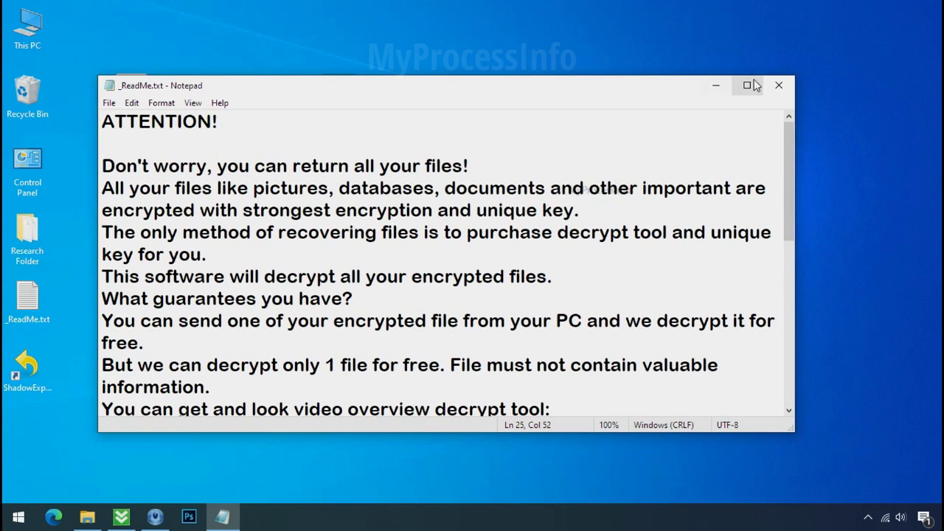
click(779, 88)
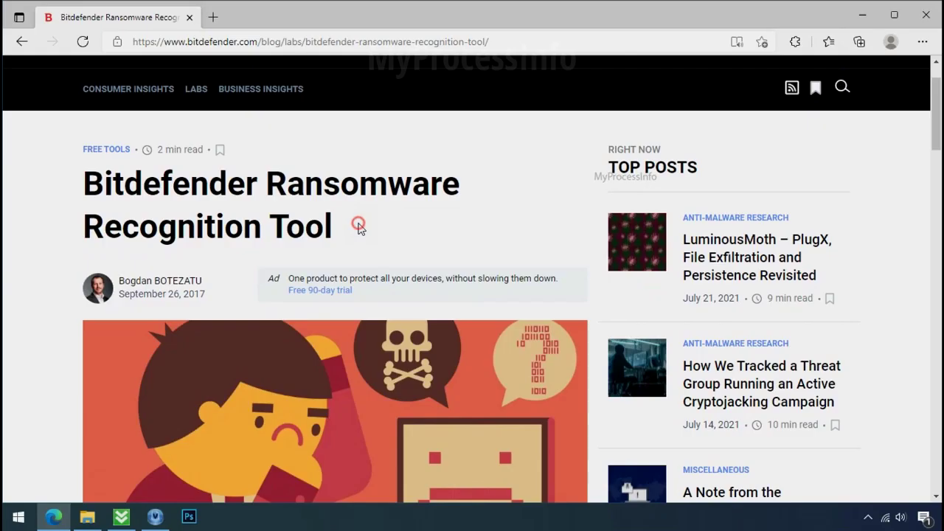
Download the Bitdefender Ransomware Recognition Tool from Step 1 of the Bitdefender Labs article
scroll(360, 230, down, 5)
scroll(360, 233, down, 3)
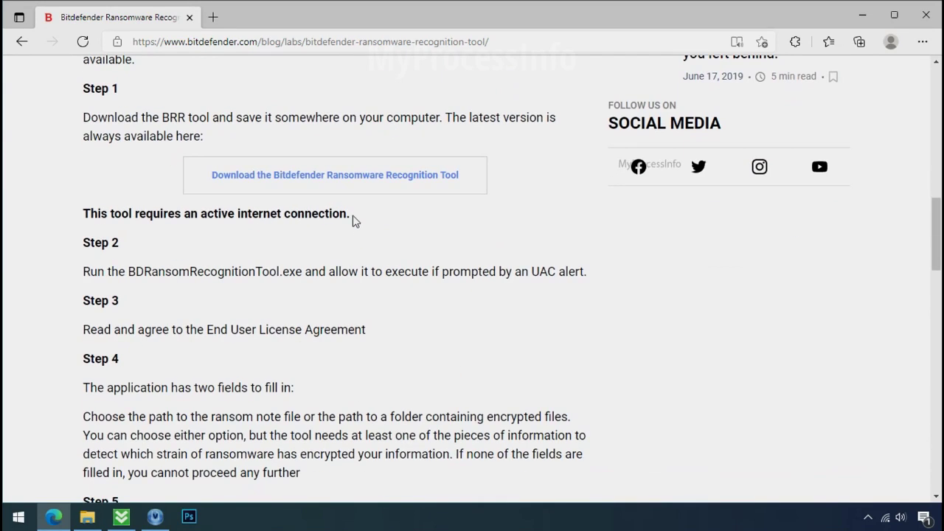
click(346, 182)
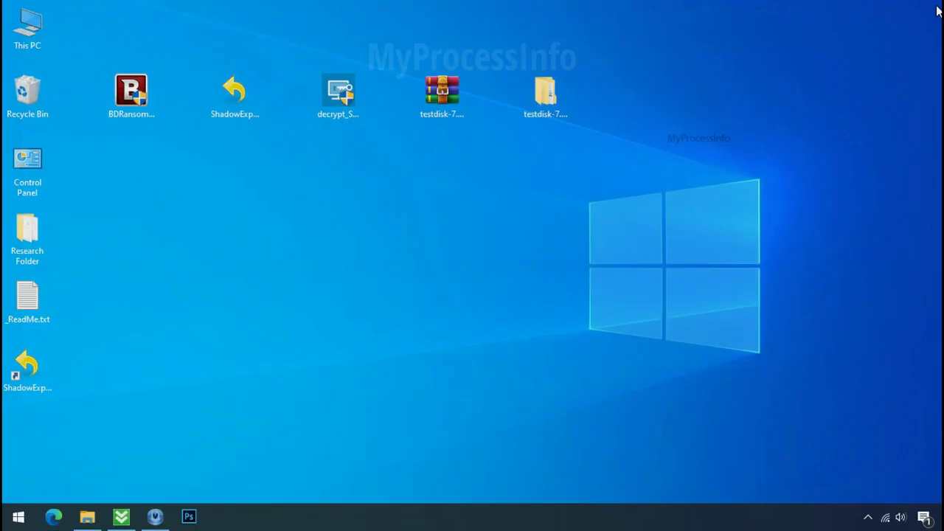
Launch BDRansomRecognitionTool.exe from the desktop and accept its End-User License Agreement
click(134, 97)
double_click(133, 98)
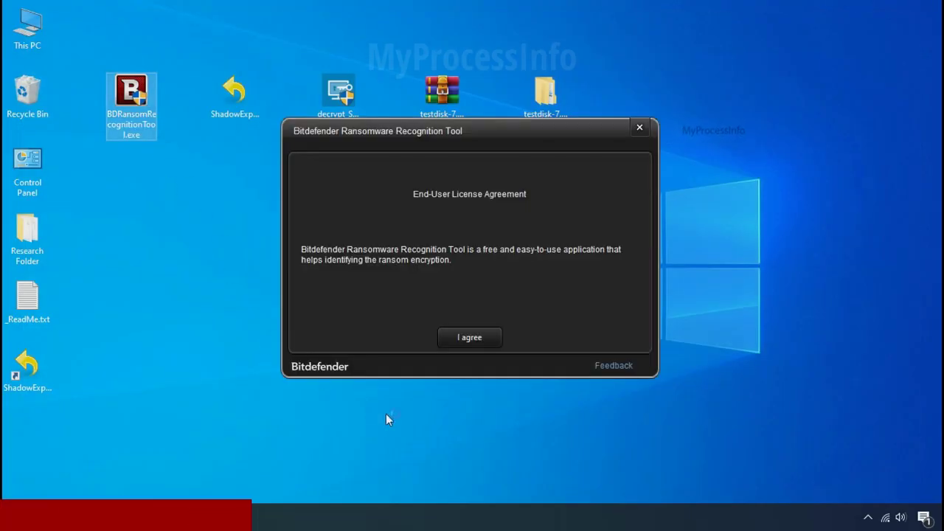
click(470, 339)
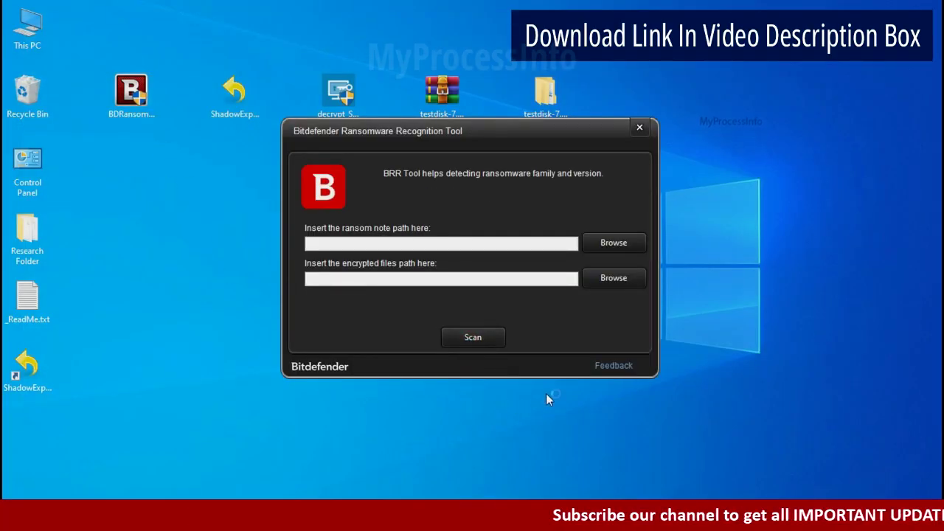
Scan the desktop ransom note _ReadMe.txt to identify the ransomware family, and close the results and the recognition tool
click(612, 243)
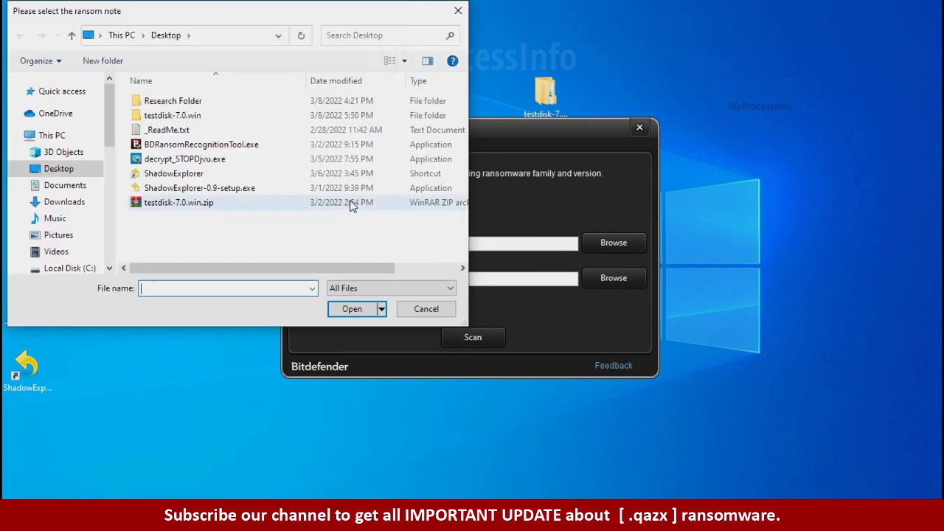
double_click(176, 130)
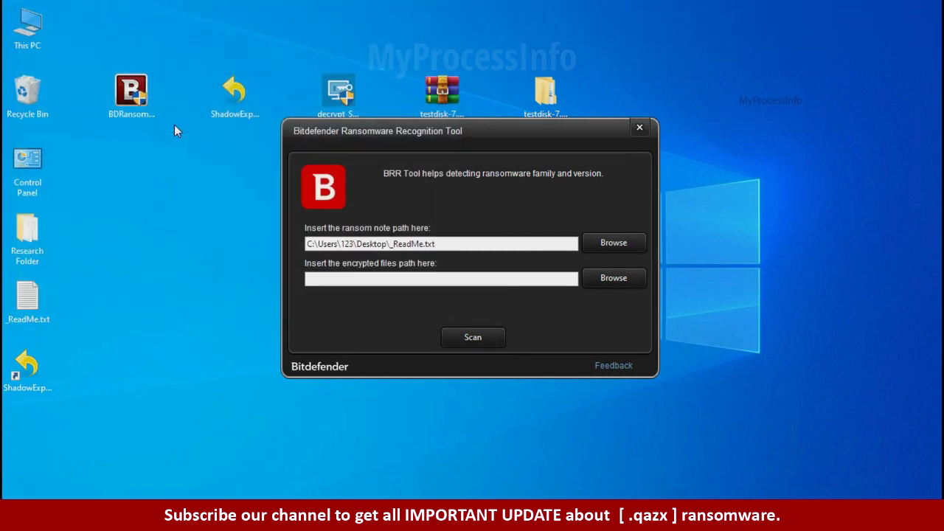
click(472, 344)
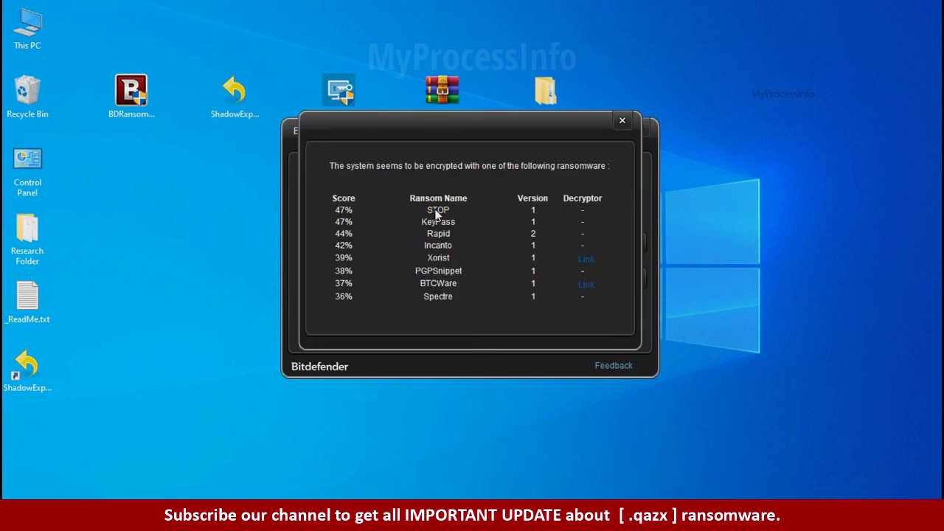
click(622, 120)
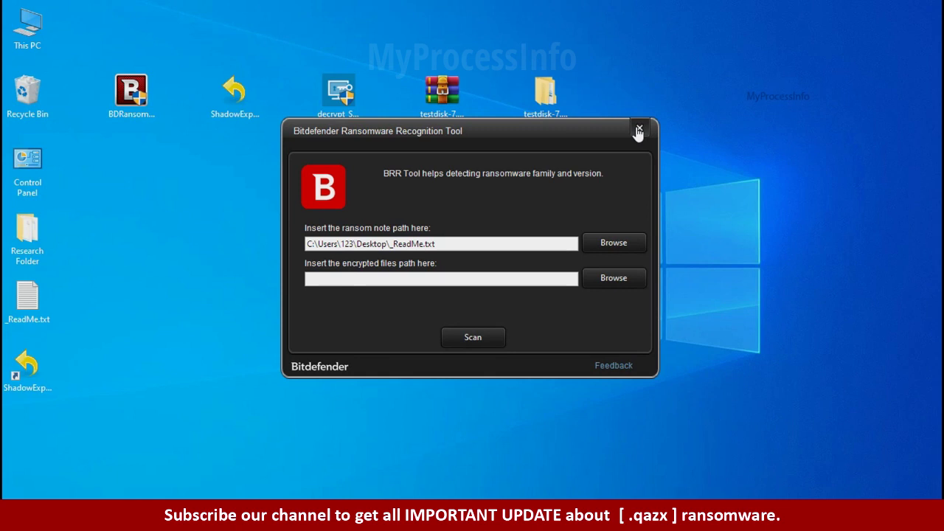
click(639, 131)
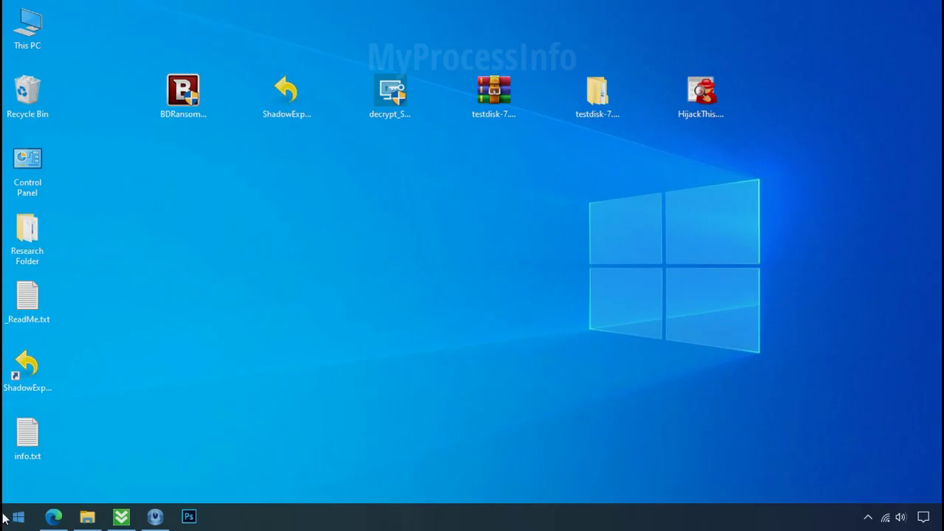
Go to the %LOCALAPPDATA% folder and open the suspicious subfolder 81a1k05d-1a41-6523-5ad4xe45ff5ew0
click(11, 518)
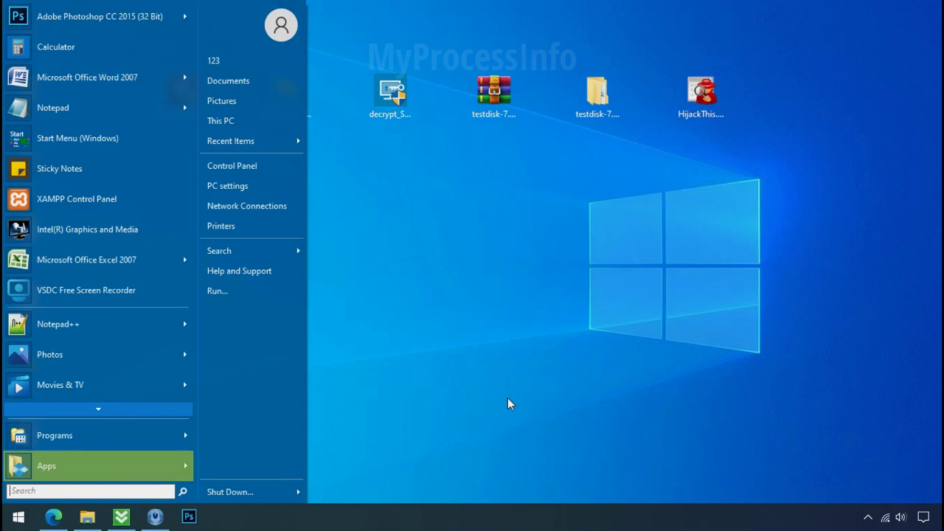
text(%LOCAL)
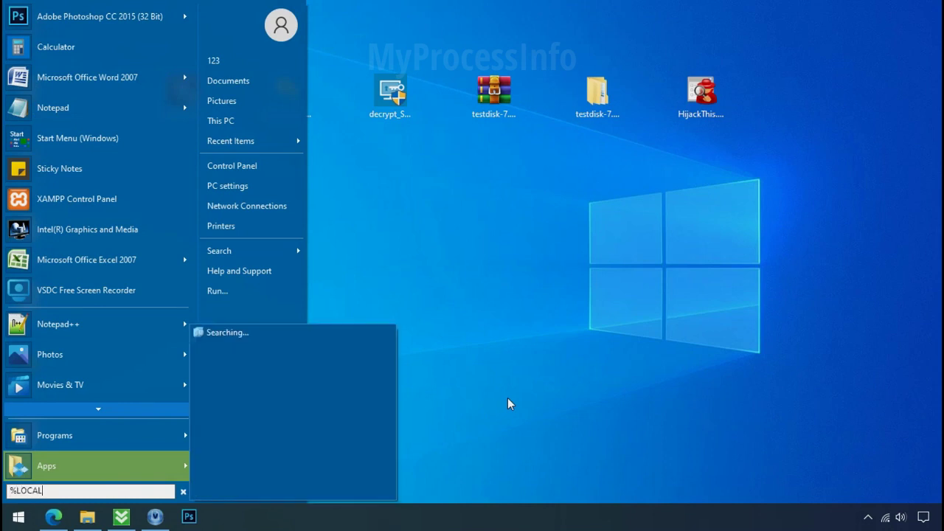
text(APPDATA%)
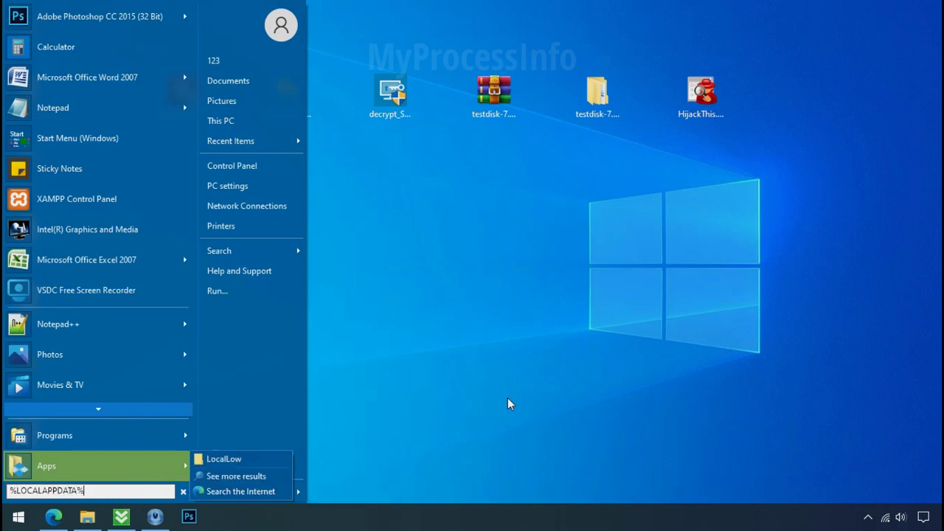
key(Return)
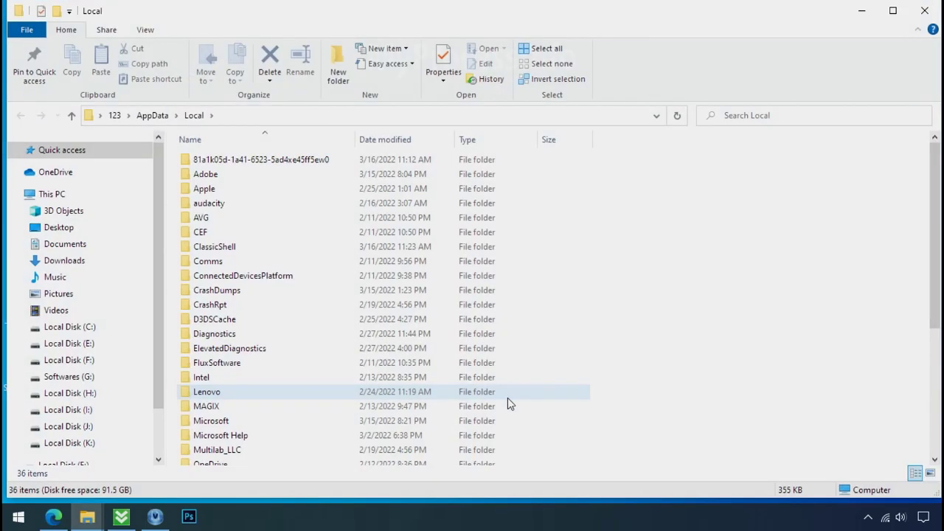
click(569, 167)
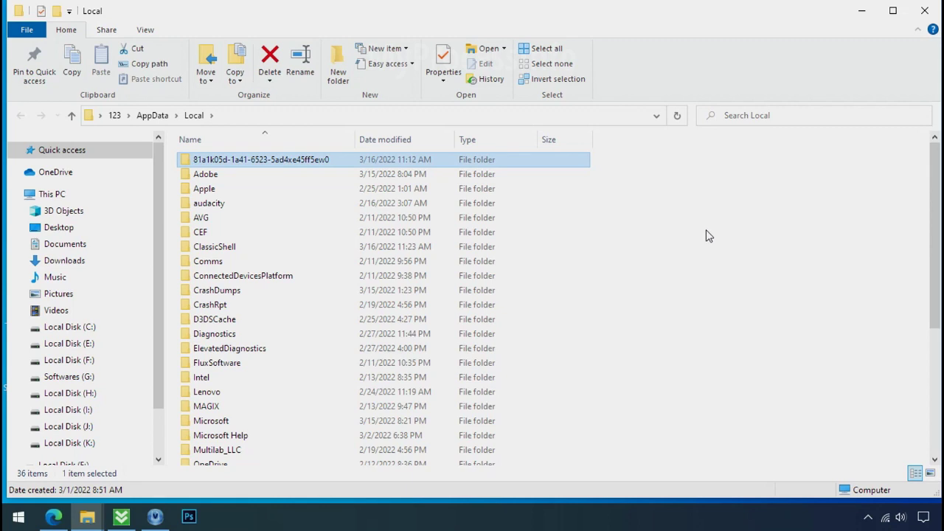
double_click(257, 160)
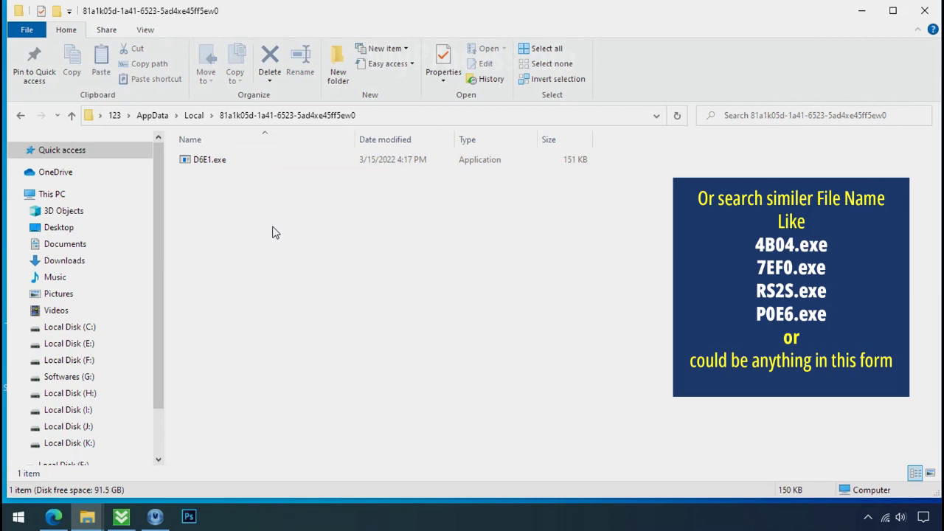
Try to delete the malicious file D6E1.exe, retrying a few times, and close the folder
click(186, 164)
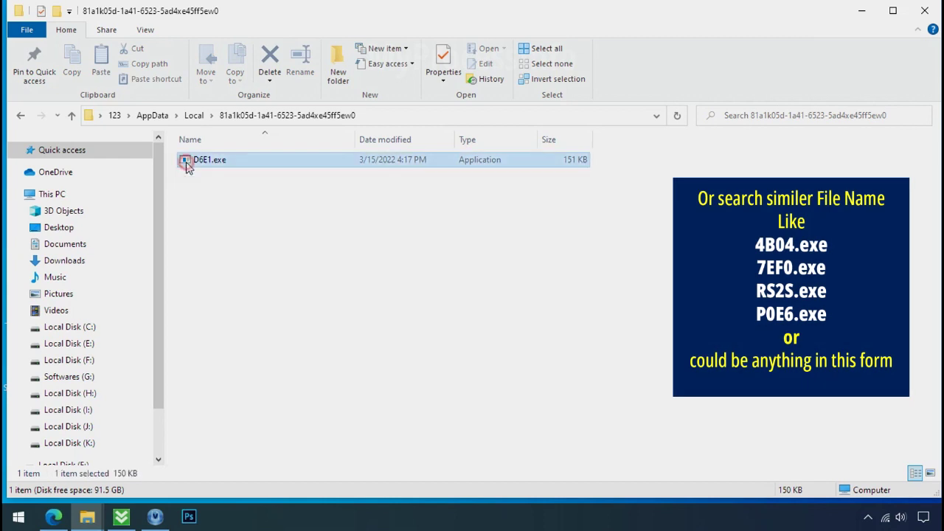
right_click(210, 166)
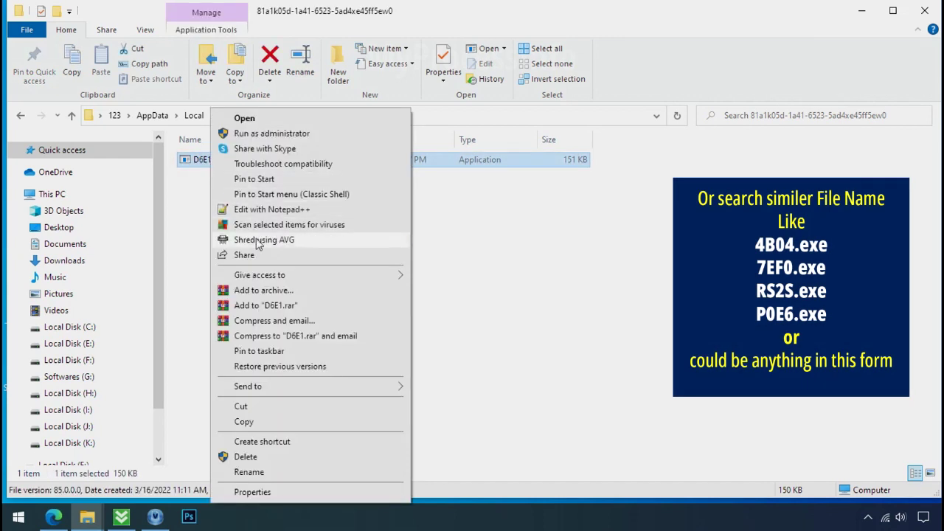
click(295, 456)
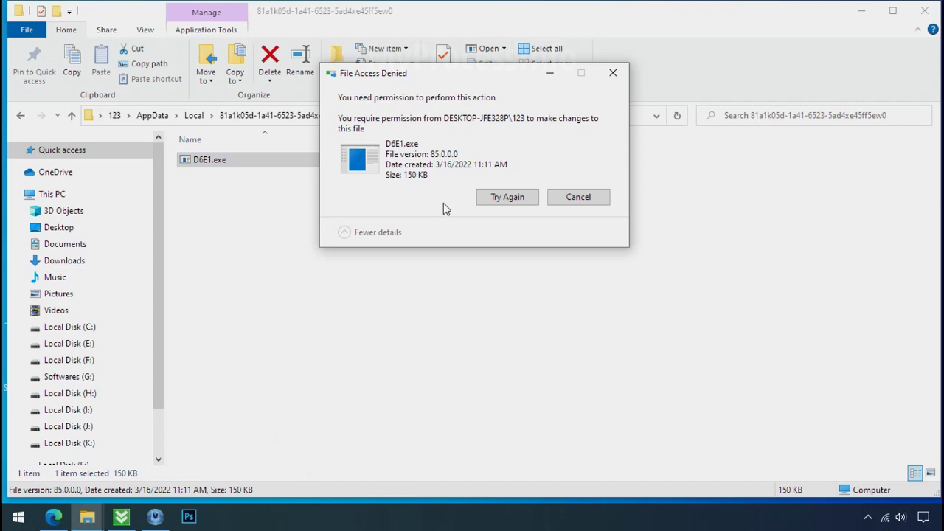
click(506, 201)
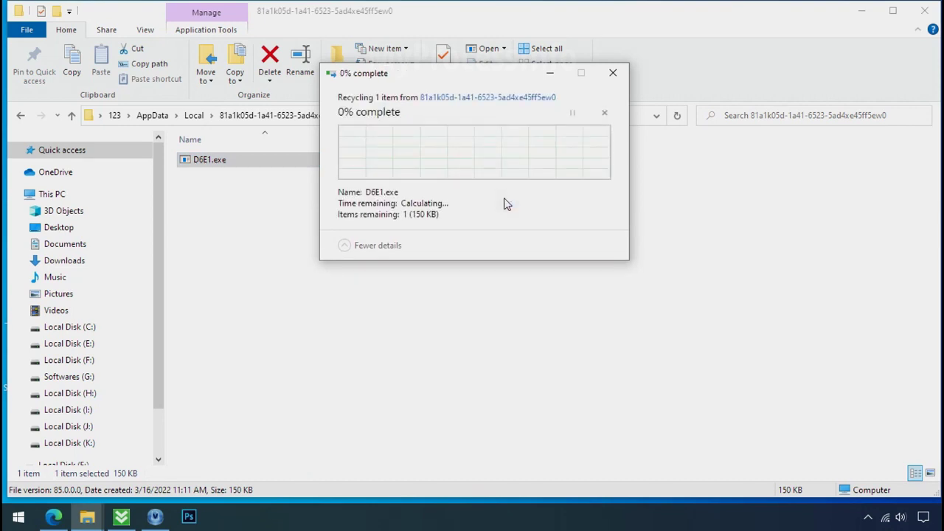
click(506, 201)
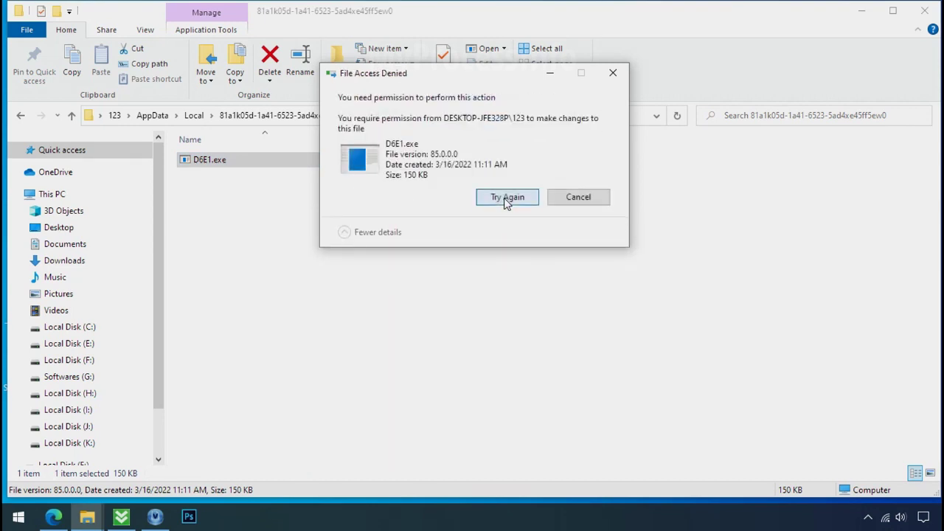
click(506, 199)
click(613, 72)
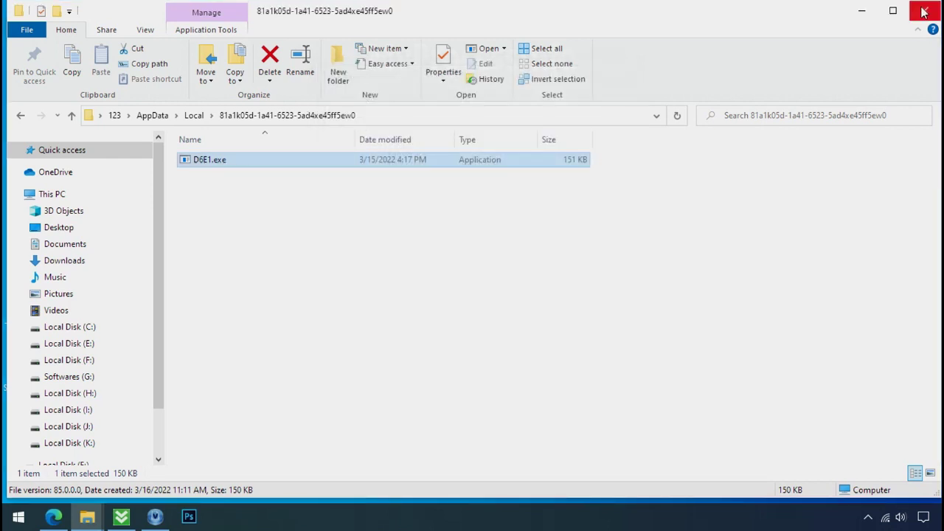
click(924, 11)
Open Task Manager and locate the D6E1.exe (32 bit) processes in the list of running processes
right_click(713, 518)
click(730, 445)
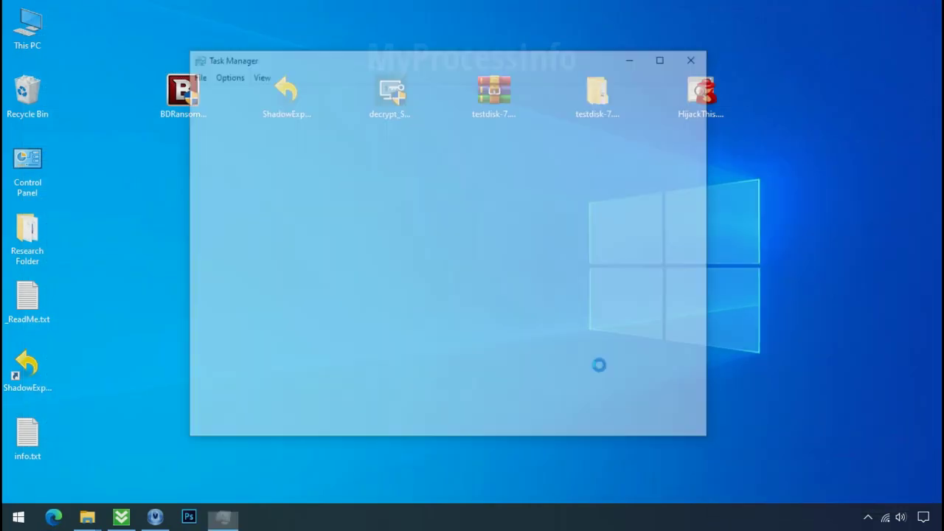
scroll(287, 193, down, 2)
scroll(287, 198, down, 4)
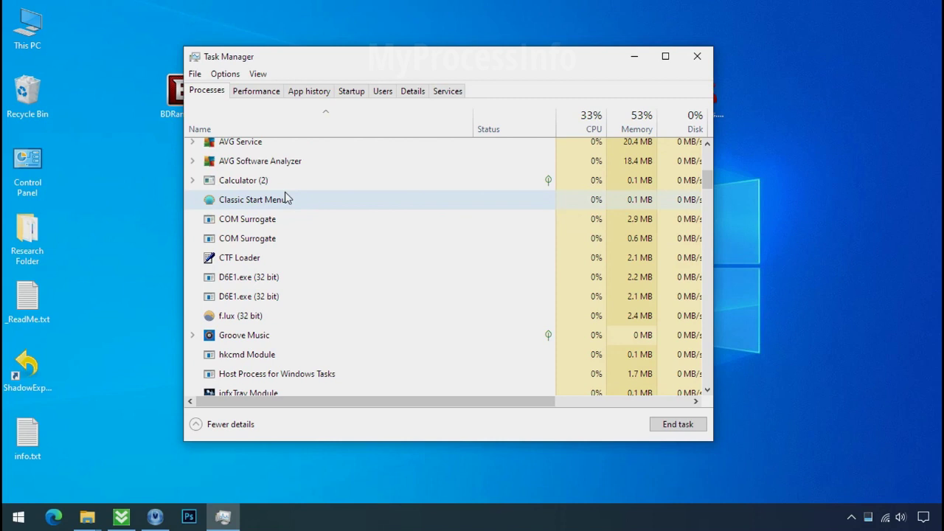
click(279, 216)
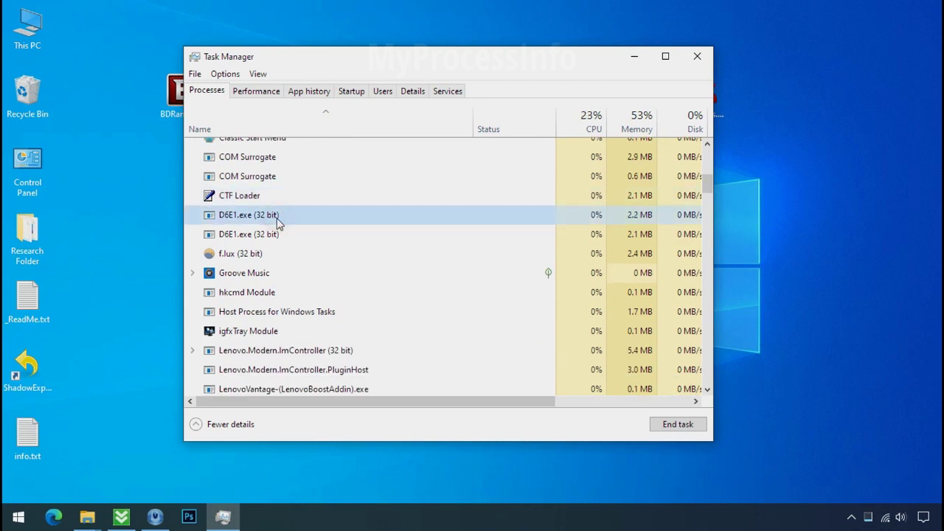
click(279, 236)
click(326, 216)
click(343, 233)
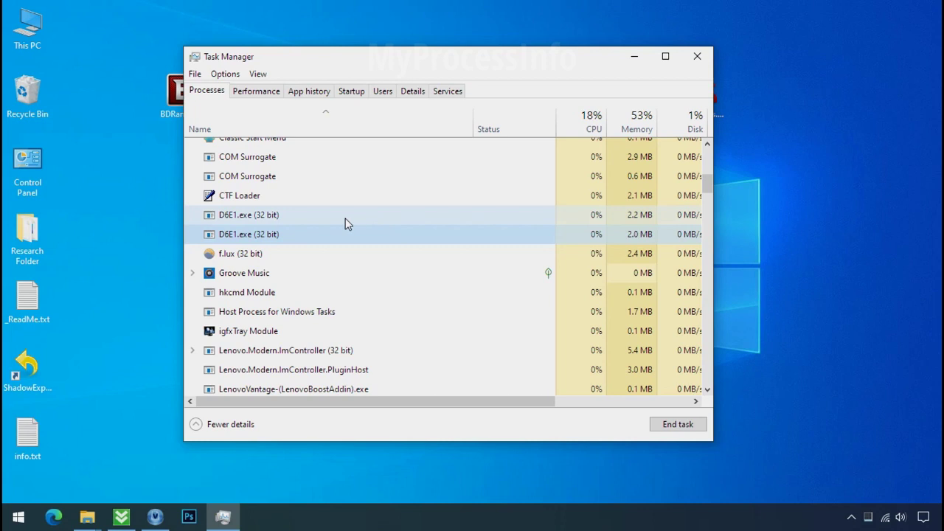
Open the file location of each D6E1.exe process to inspect its folder, minimizing each folder window after viewing
click(281, 214)
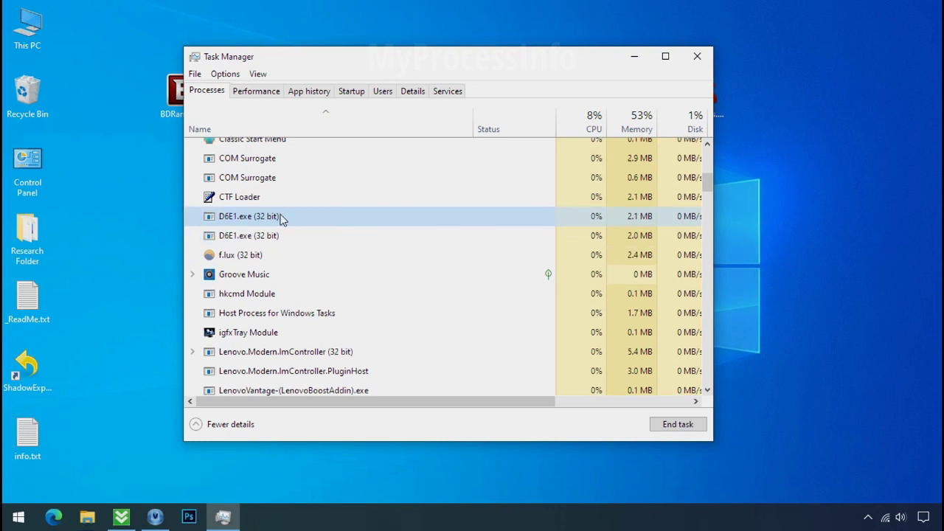
right_click(281, 216)
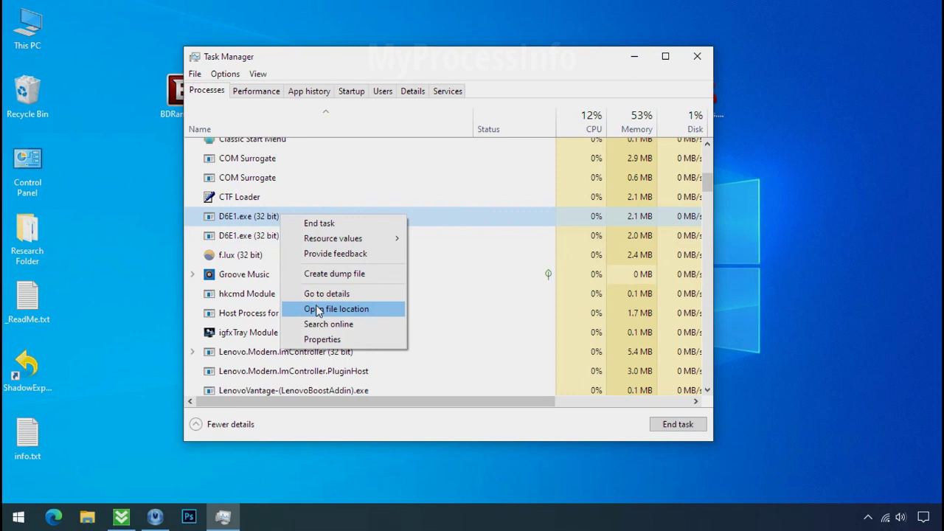
click(318, 312)
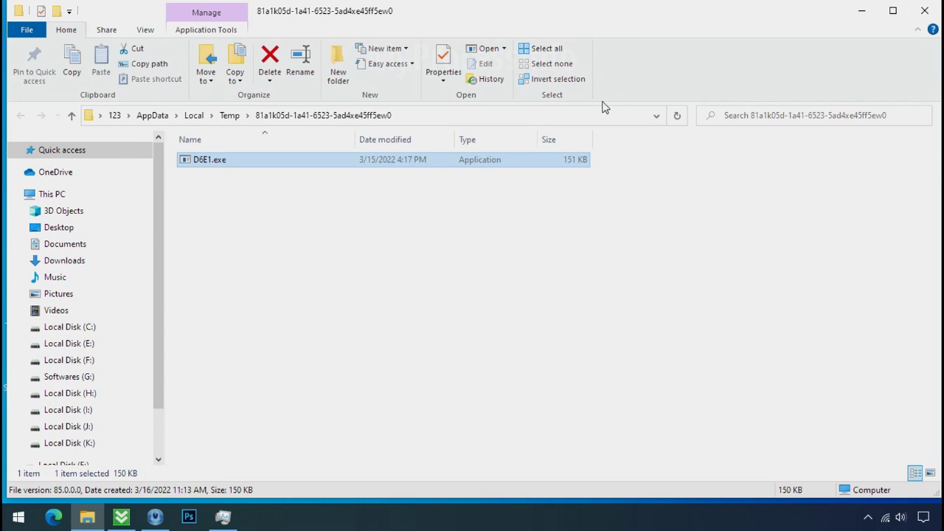
click(861, 11)
right_click(299, 255)
click(346, 350)
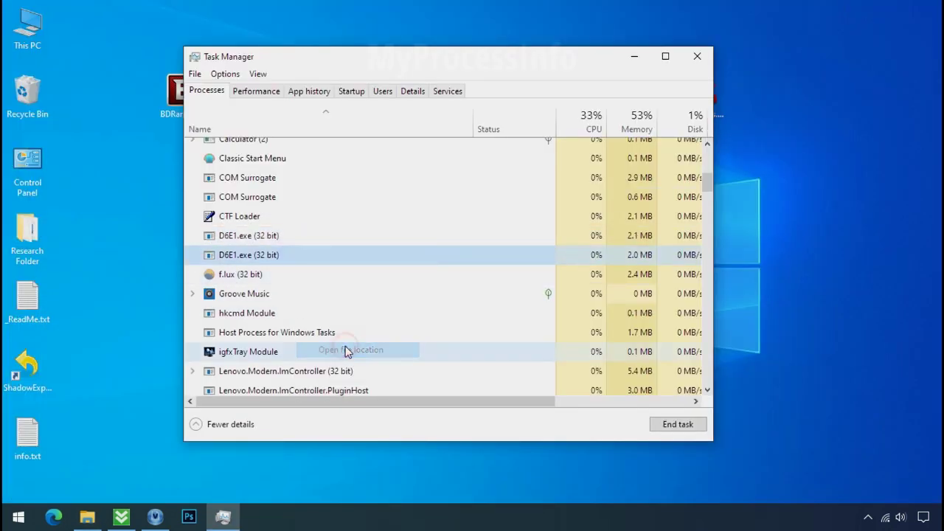
click(210, 175)
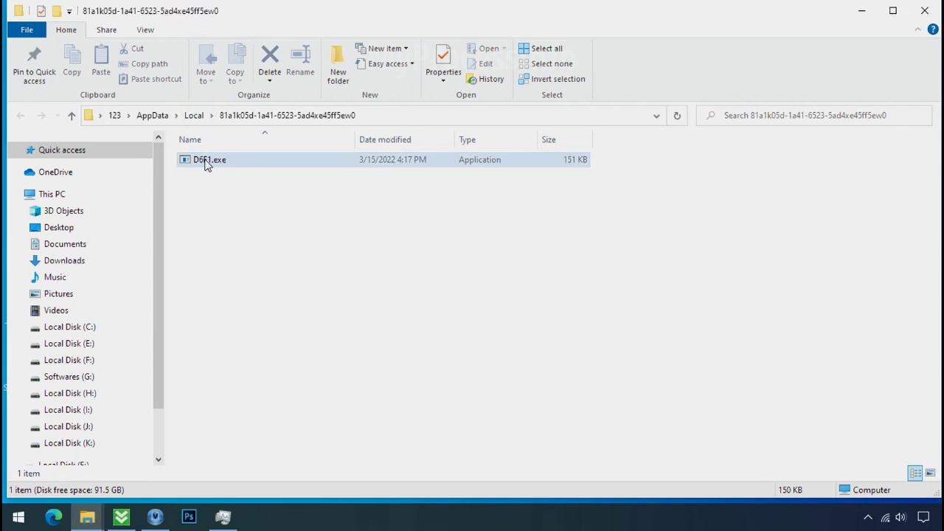
click(863, 9)
End both running D6E1.exe (32 bit) processes
click(277, 238)
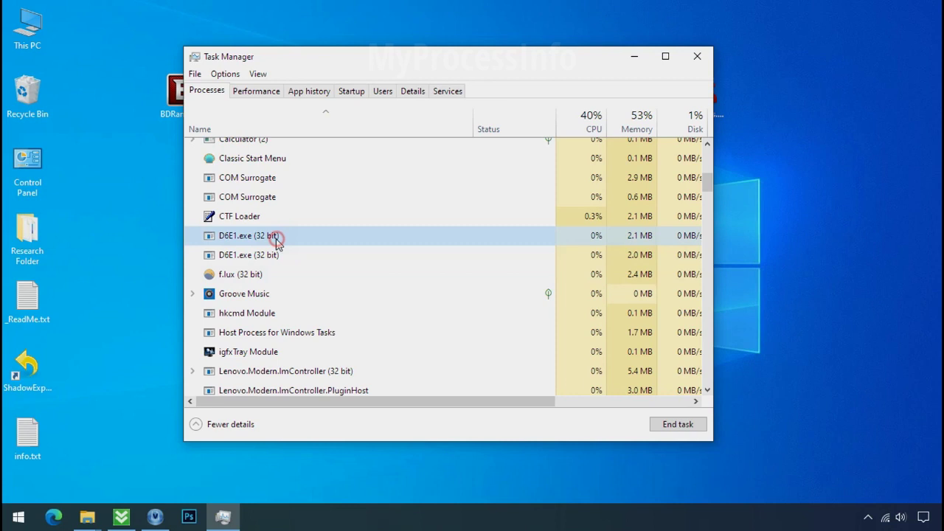
right_click(277, 240)
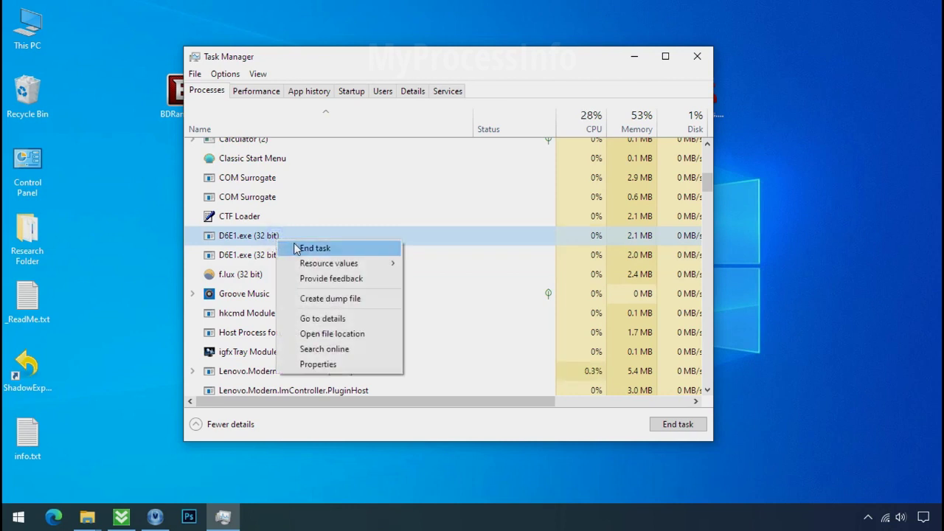
click(295, 248)
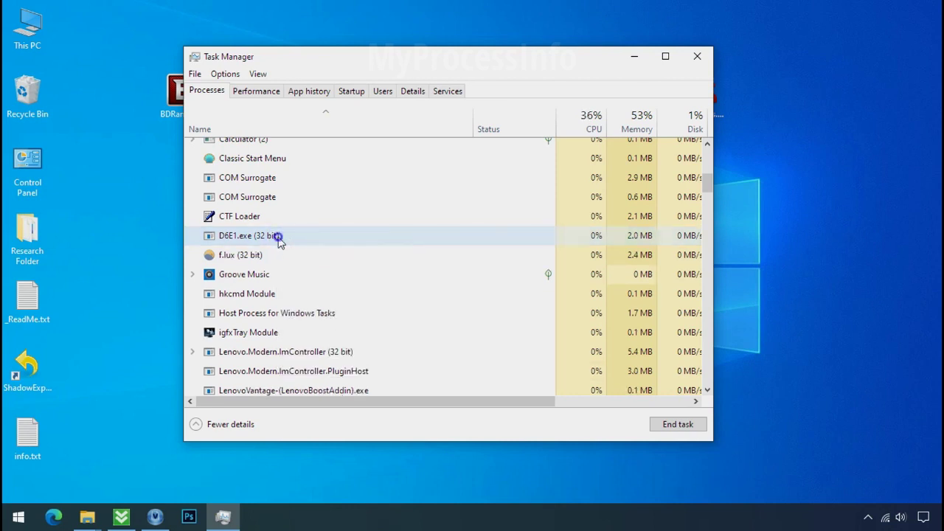
right_click(279, 240)
click(295, 247)
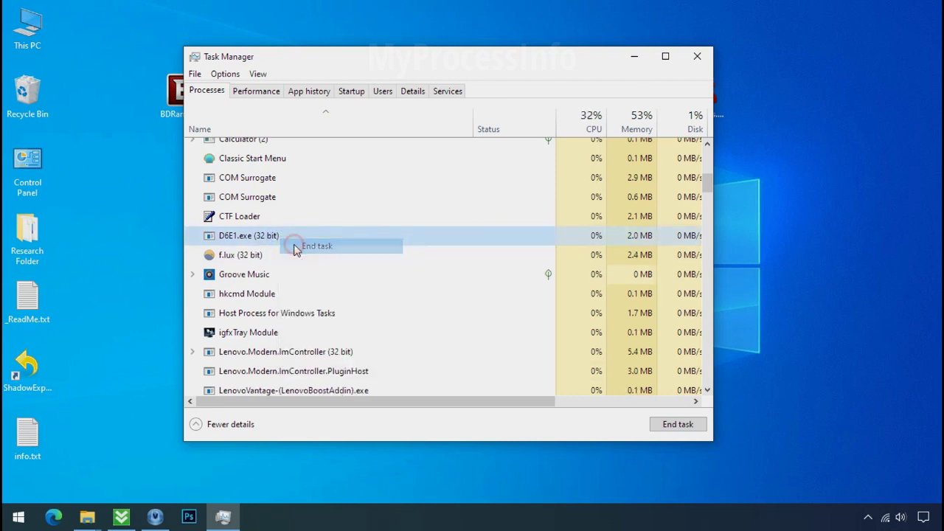
Disable D6E1.exe as a startup program and close Task Manager
click(358, 91)
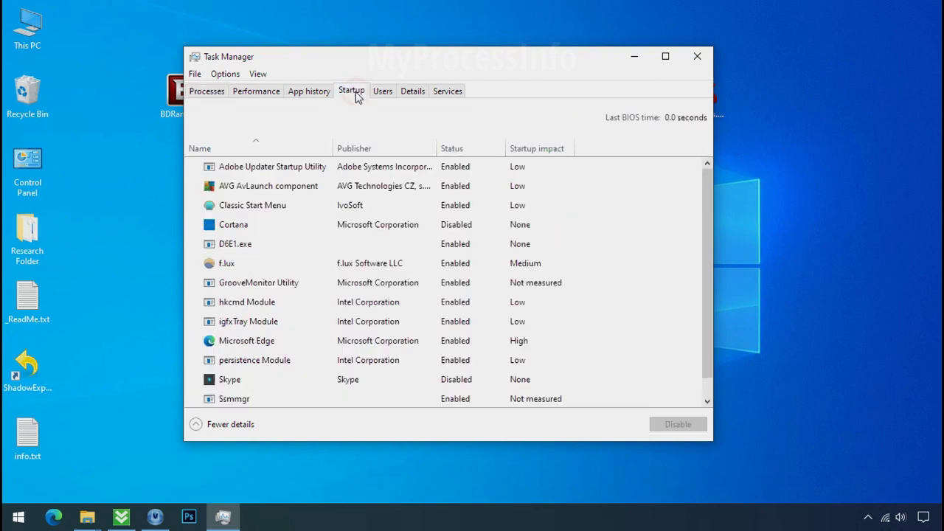
click(320, 241)
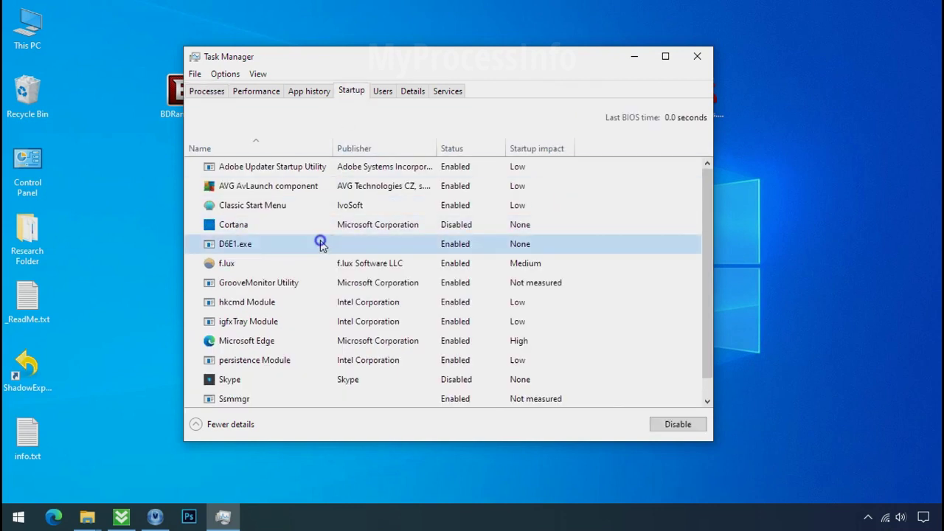
right_click(320, 241)
click(330, 249)
click(696, 56)
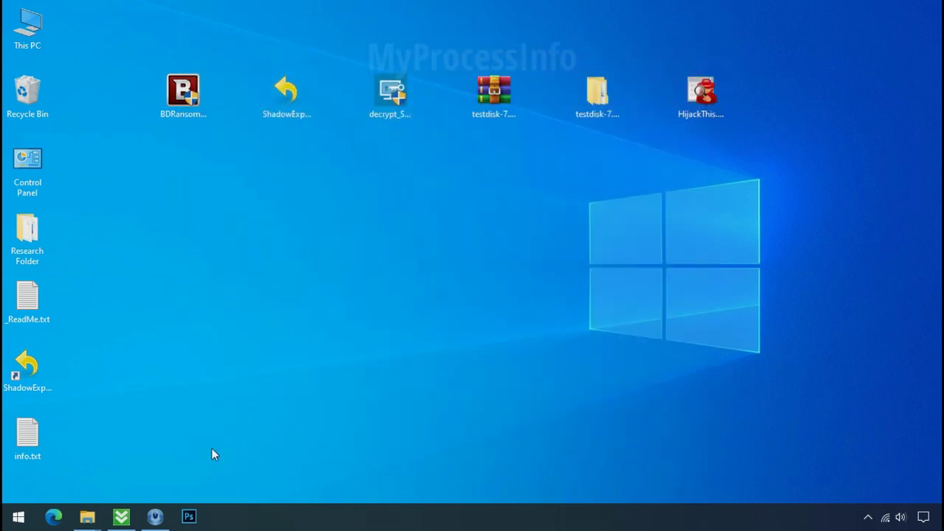
Return to the Local\81a1k05d-1a41-6523-5ad4xe45ff5ew0 folder and try to delete D6E1.exe, retrying before dismissing the dialog
mouse_move(87, 517)
click(102, 472)
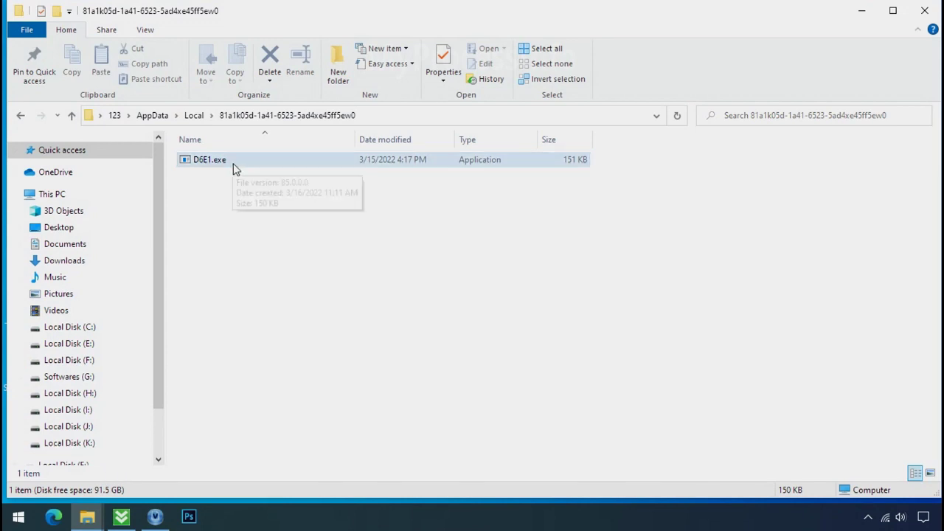
right_click(267, 169)
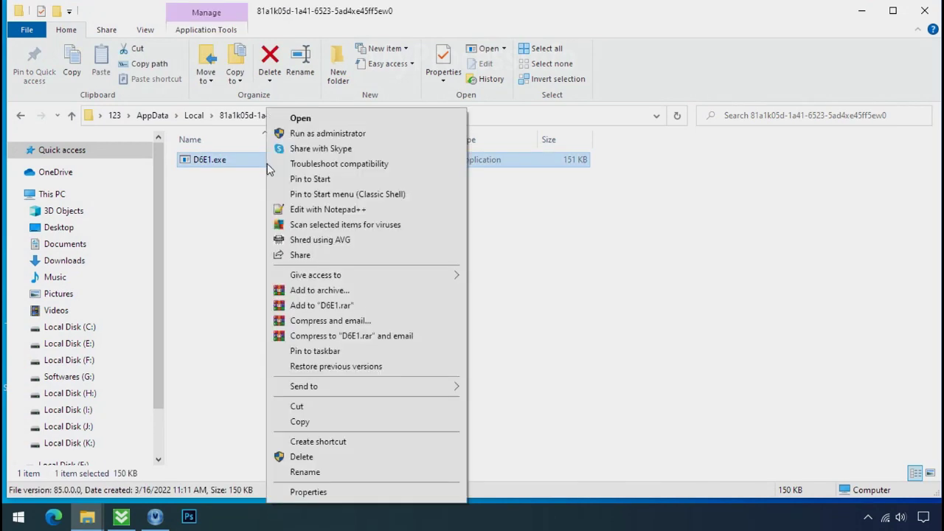
click(302, 456)
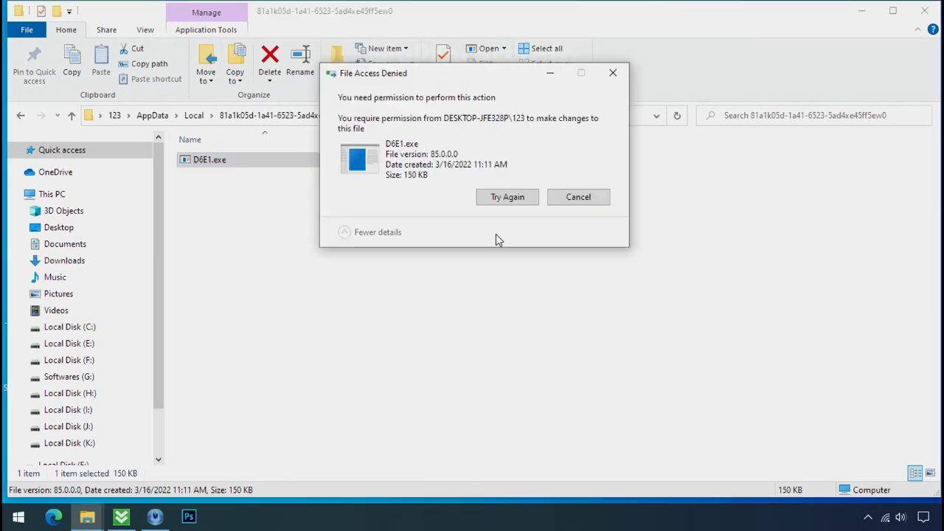
click(508, 198)
click(508, 199)
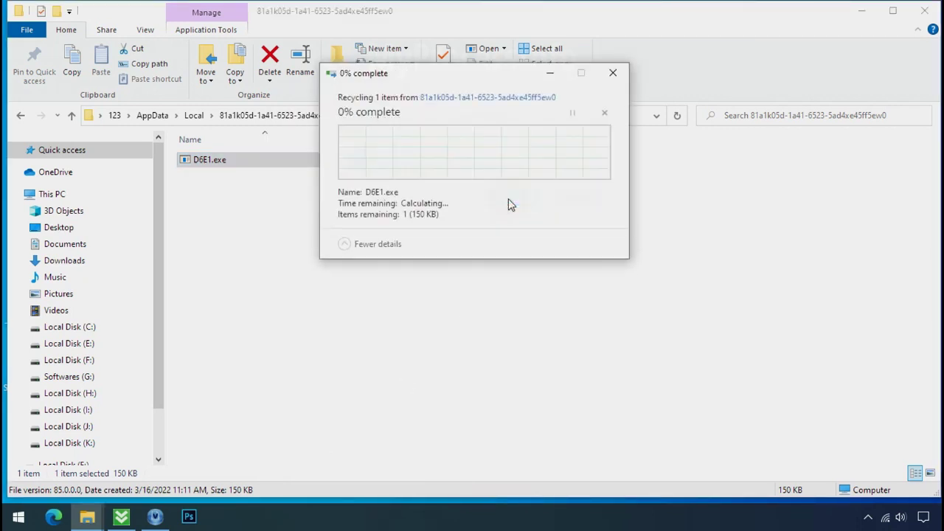
click(611, 76)
In the advanced security settings of D6E1.exe, disable inheritance and convert inherited permissions into explicit permissions
right_click(361, 167)
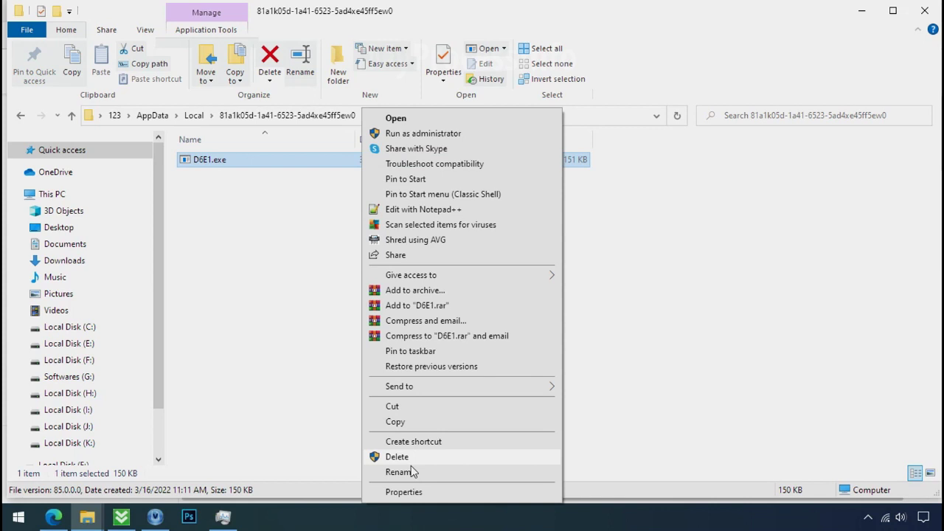
click(405, 493)
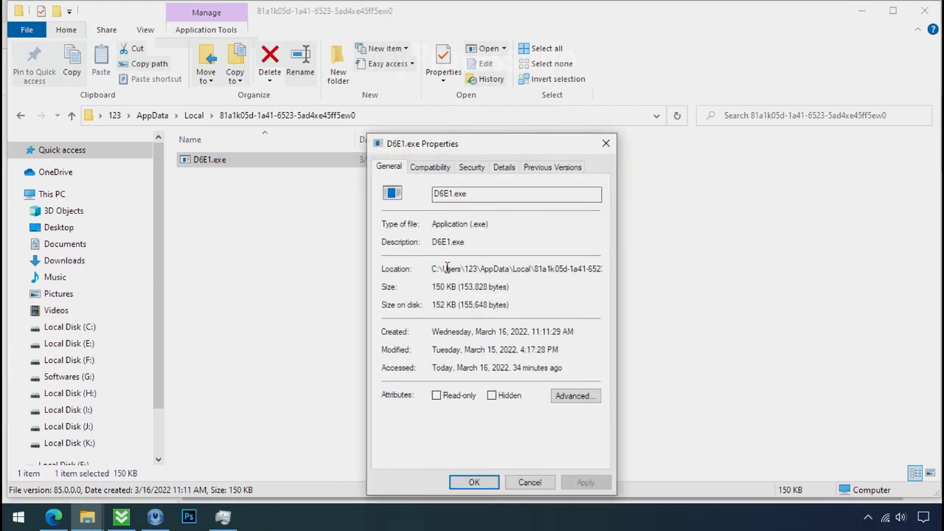
click(471, 167)
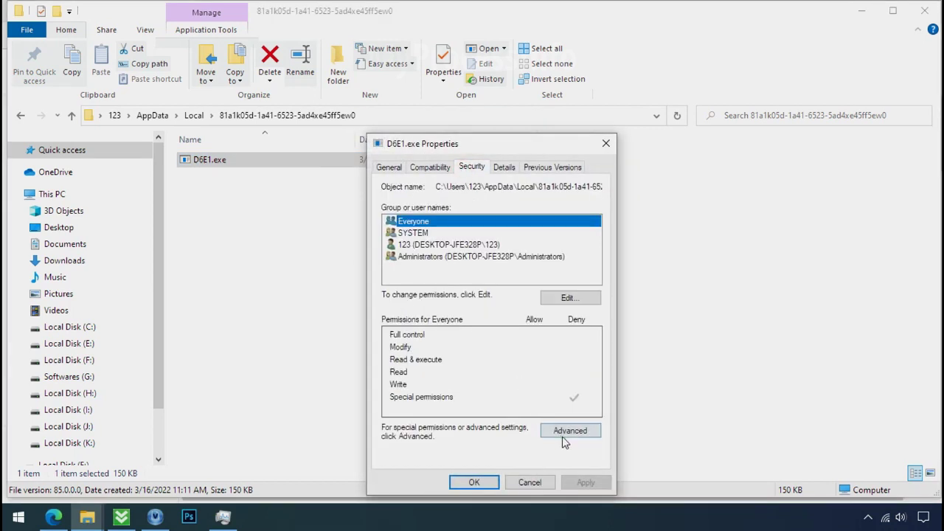
click(564, 436)
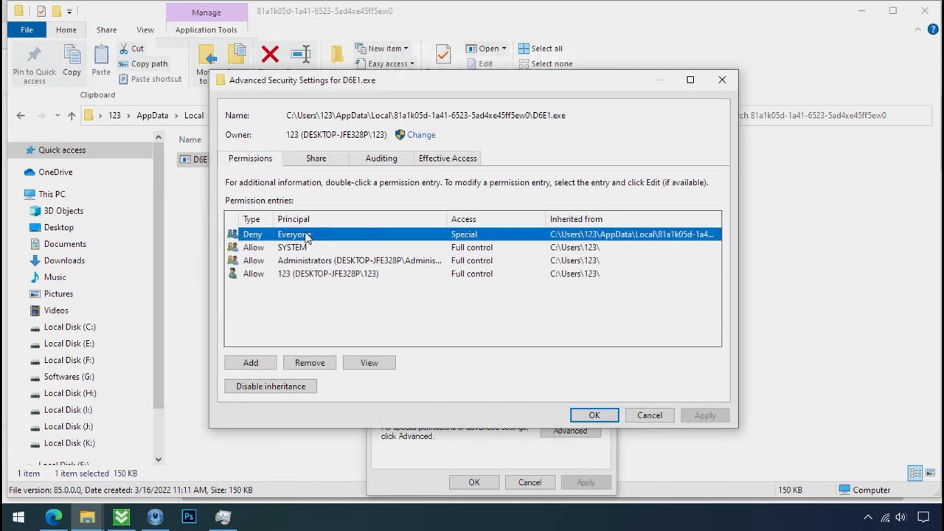
click(274, 388)
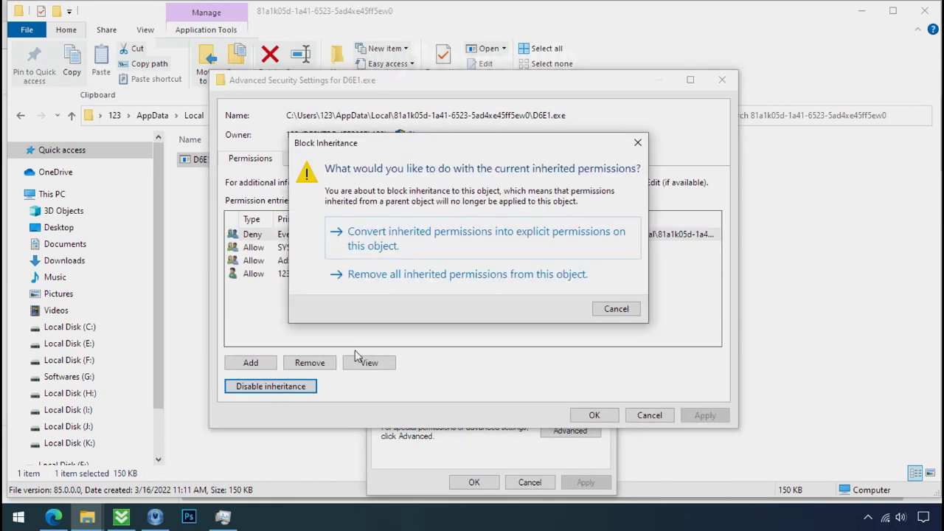
click(426, 247)
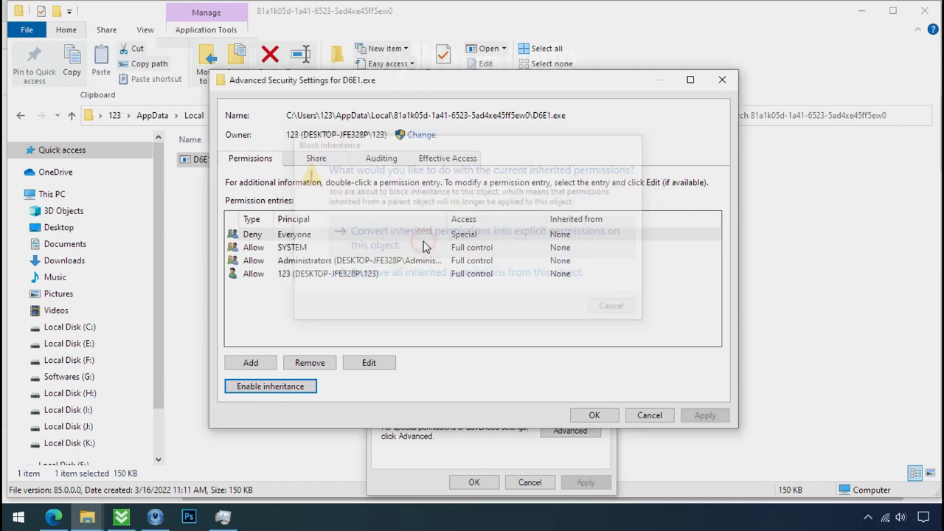
Remove the Deny permission entry for Everyone from D6E1.exe, save the security settings, and delete the file
click(410, 233)
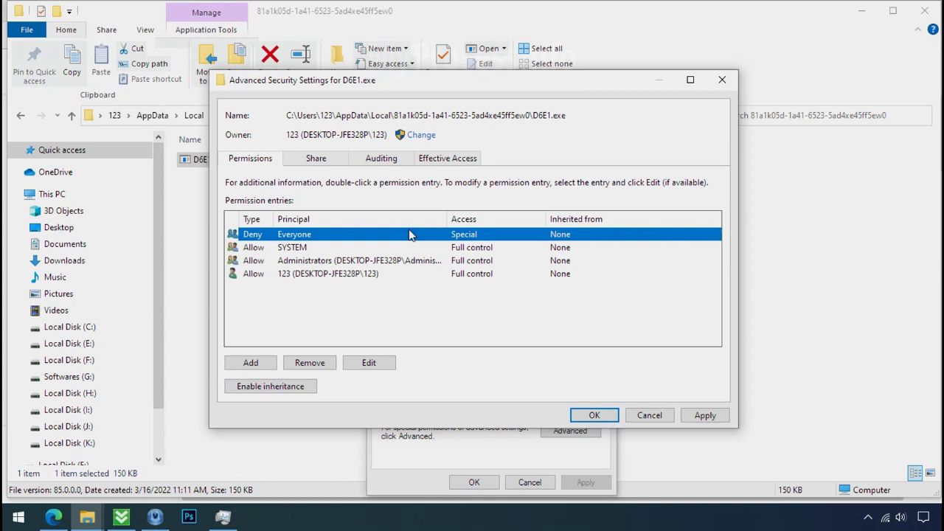
click(310, 363)
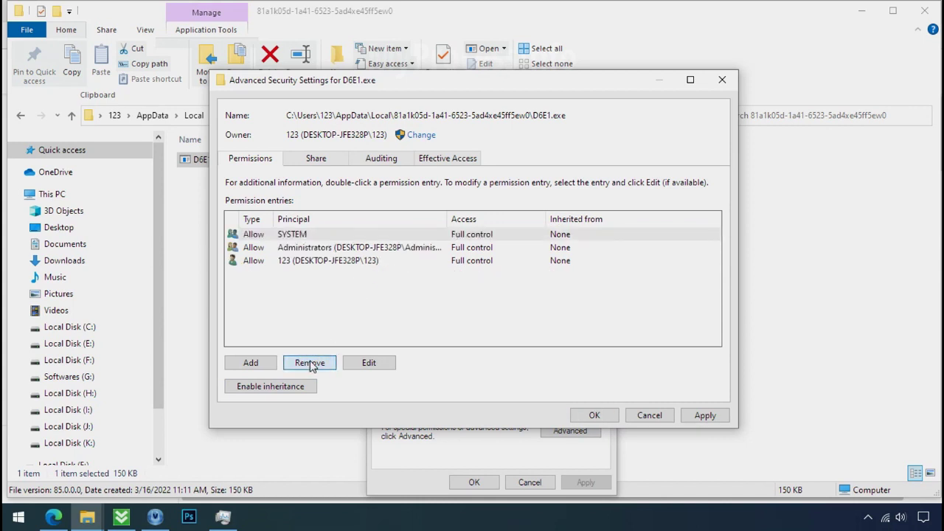
click(701, 415)
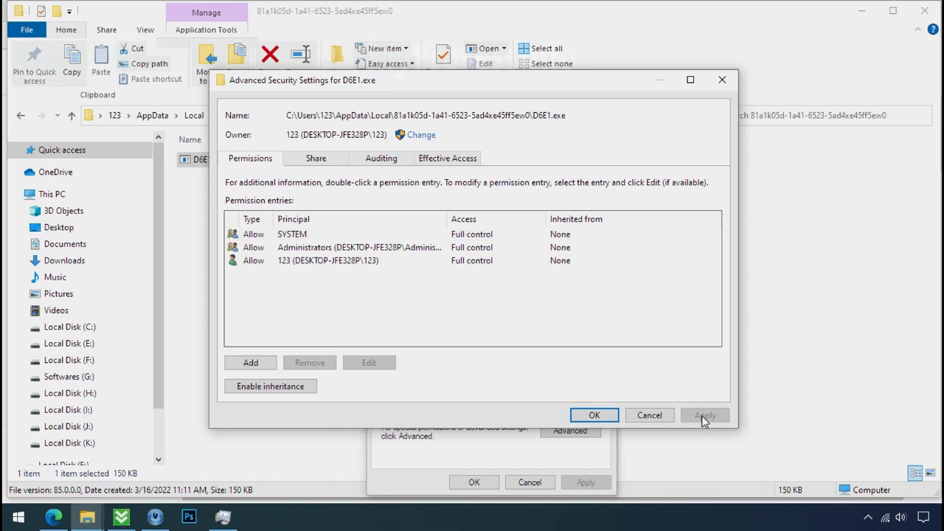
click(609, 418)
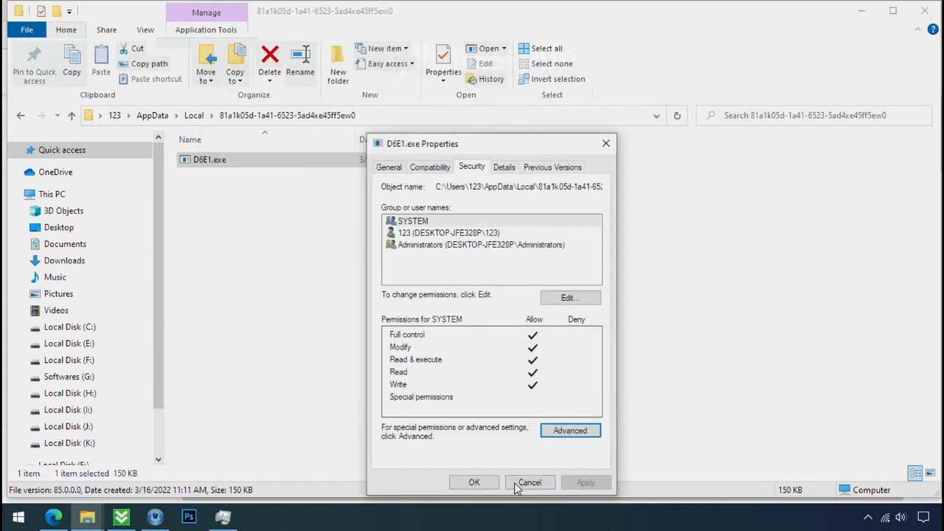
click(476, 483)
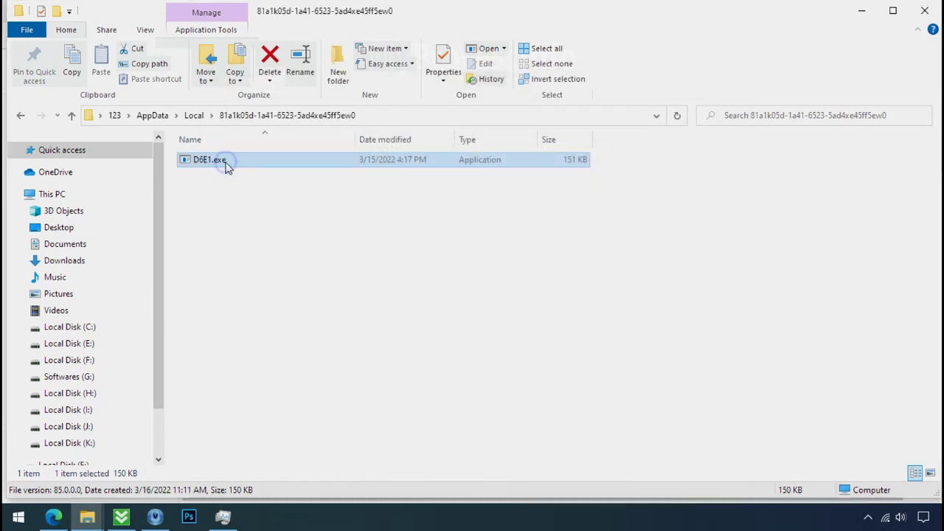
right_click(226, 168)
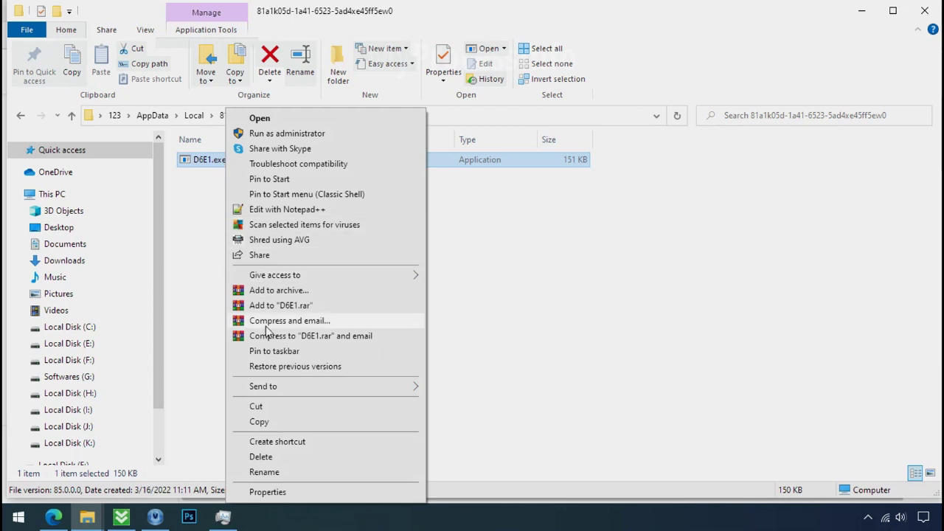
click(261, 457)
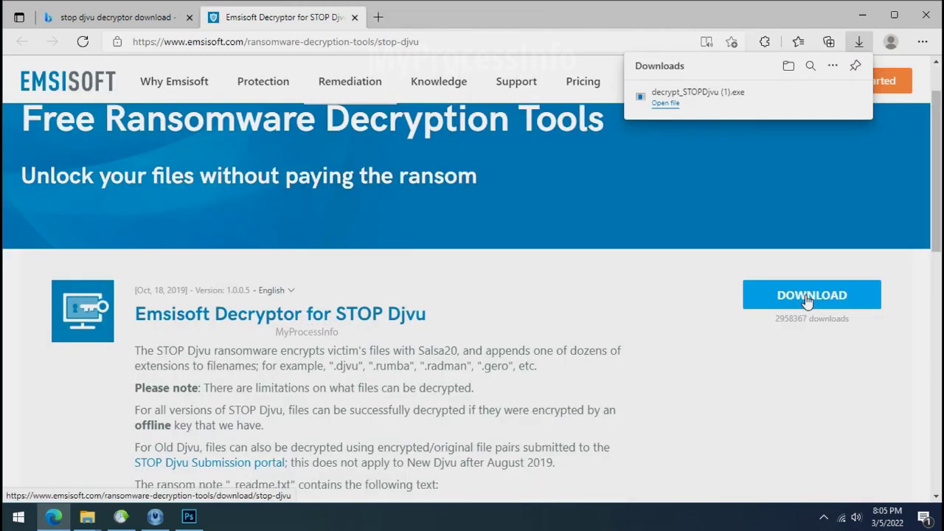
Close the browser showing the Emsisoft STOP Djvu decryptor page and launch decrypt_STOPDjvu.exe from the desktop
click(925, 21)
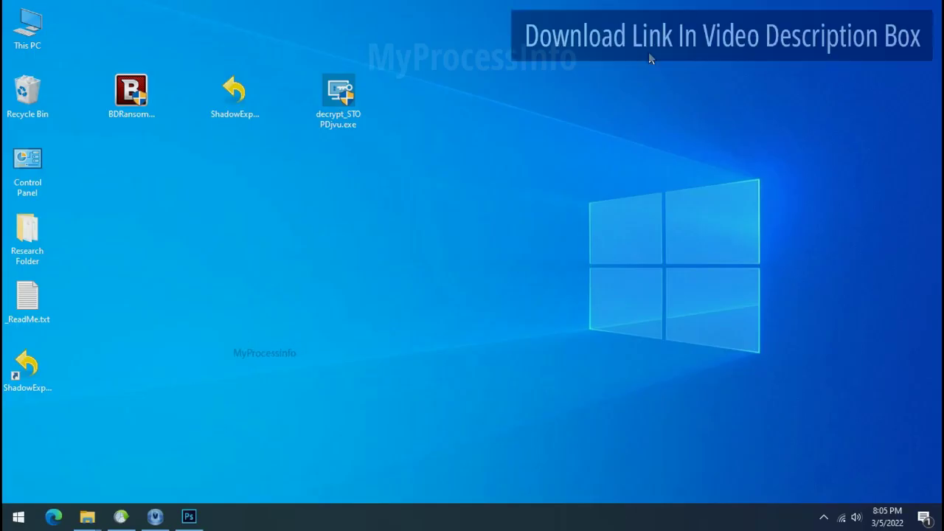
double_click(343, 99)
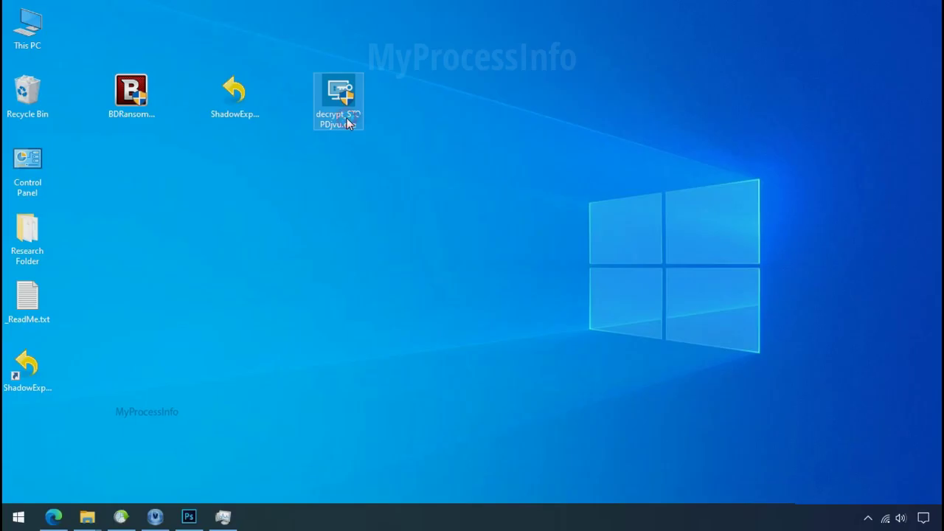
Start decrypt_STOPDjvu.exe from the desktop, accepting the license terms and disclaimer, and clear the decryptor's object list
double_click(347, 116)
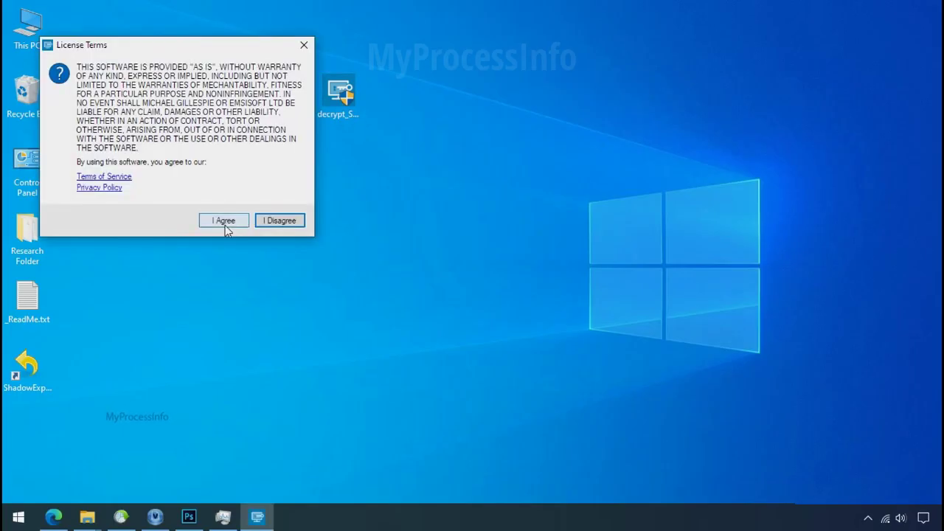
click(224, 221)
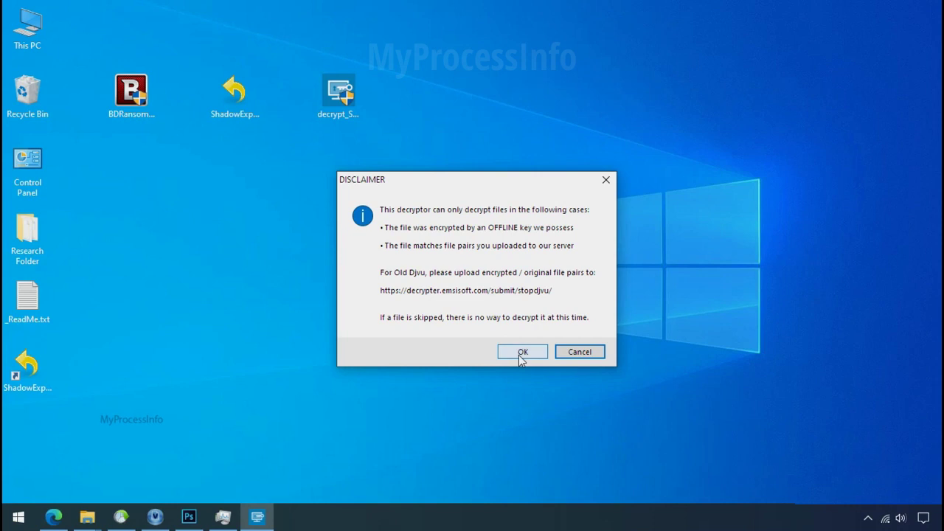
click(522, 355)
click(353, 387)
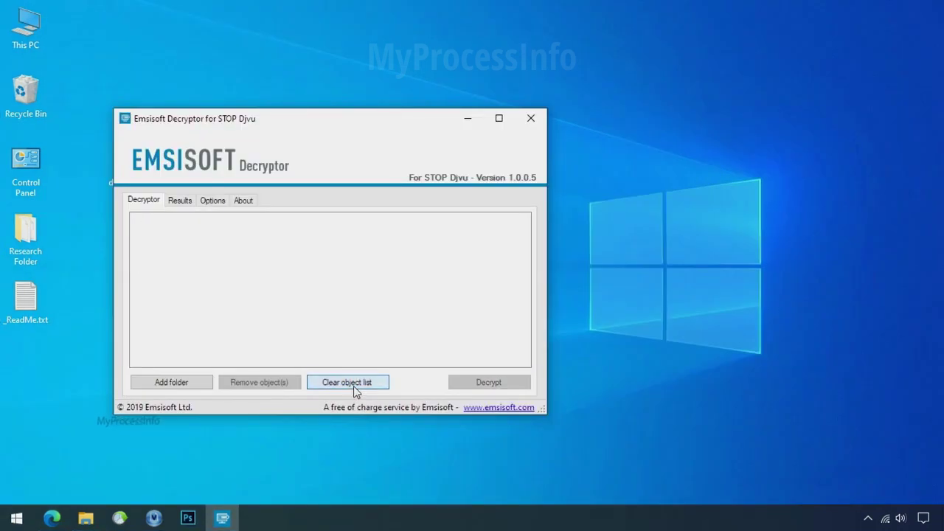
Add the desktop's Research Folder to the decryptor's object list and start decrypting it
click(174, 386)
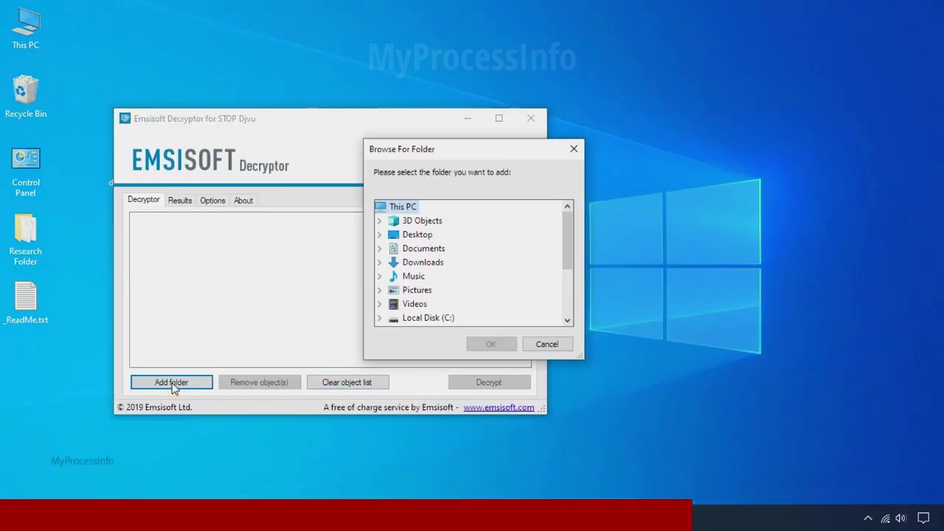
click(424, 235)
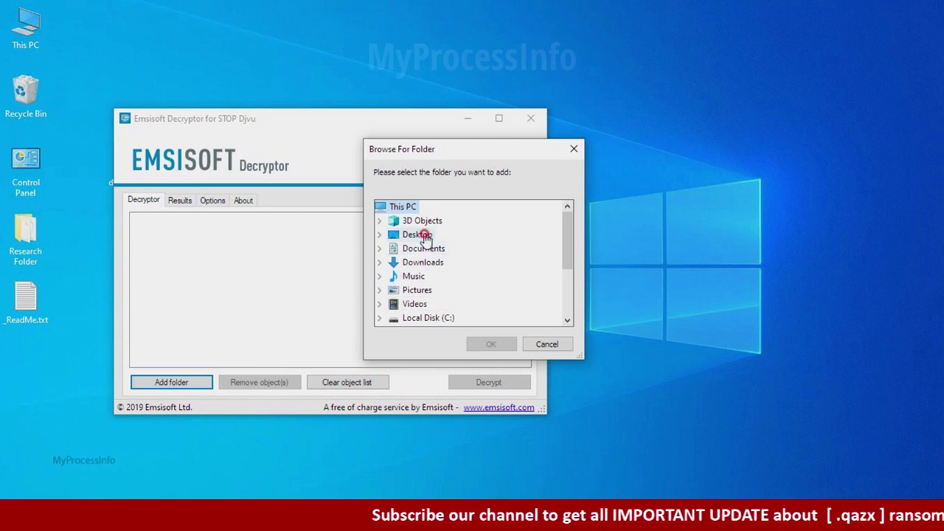
click(445, 248)
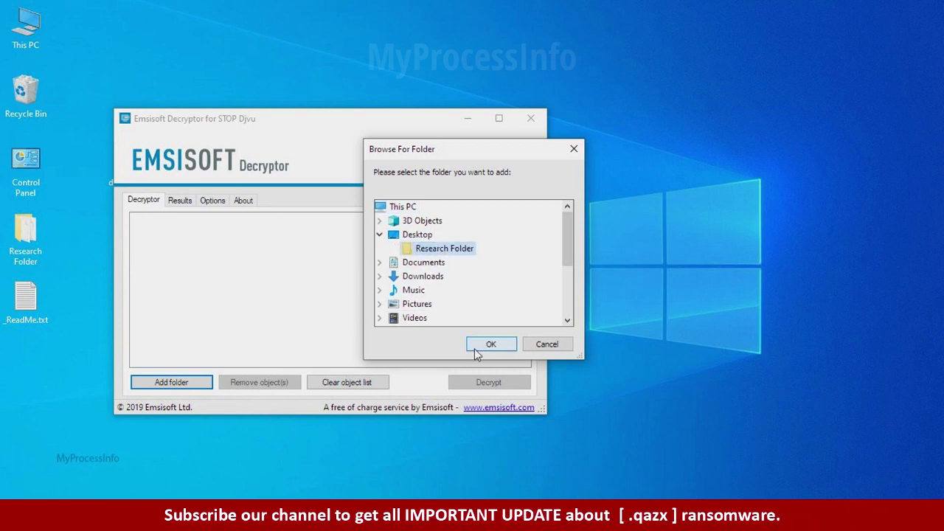
click(474, 348)
click(477, 381)
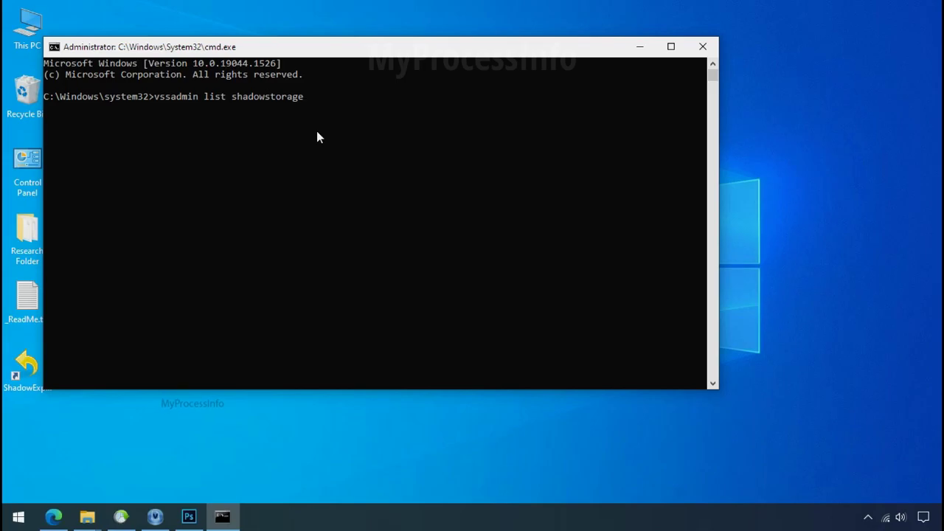
Run vssadmin list shadowstorage in the administrator command prompt to check the shadow copy storage
key(Return)
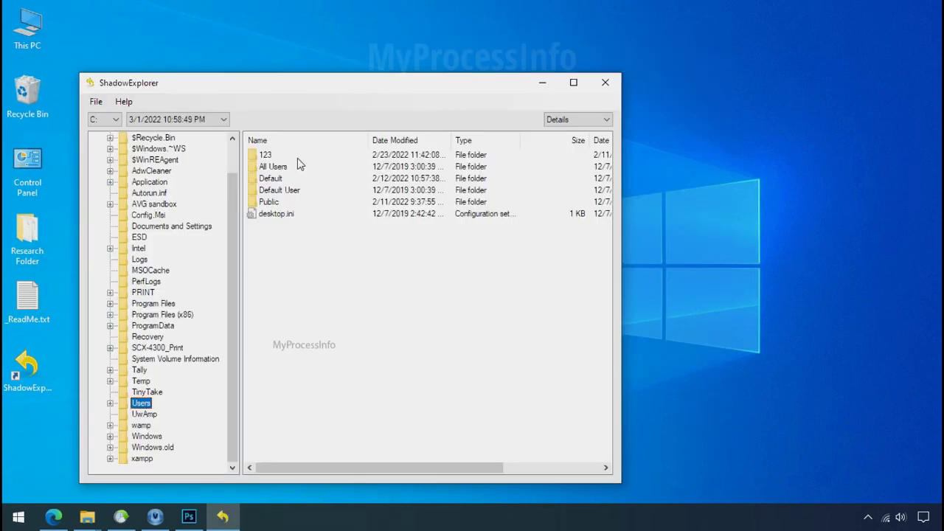
In the ShadowExplorer snapshot, open Users\123\Desktop and start exporting Research Folder
double_click(267, 155)
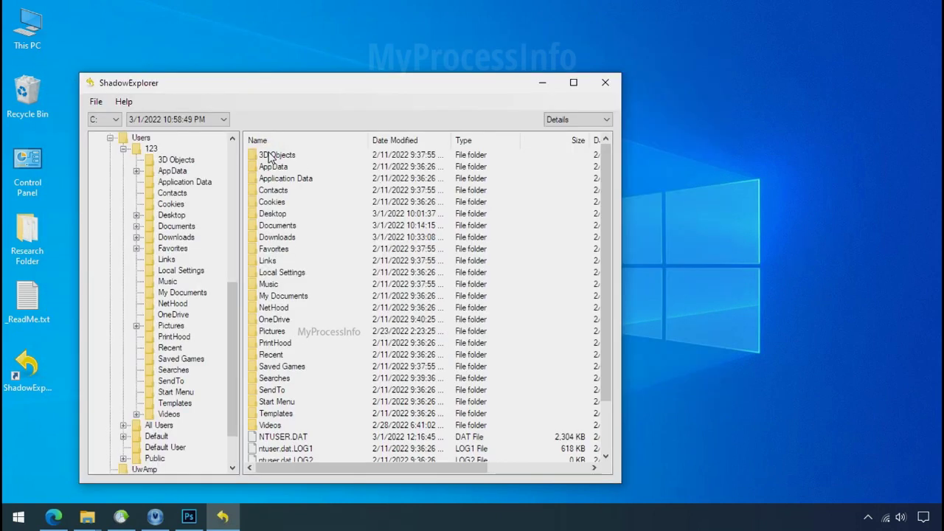
double_click(275, 214)
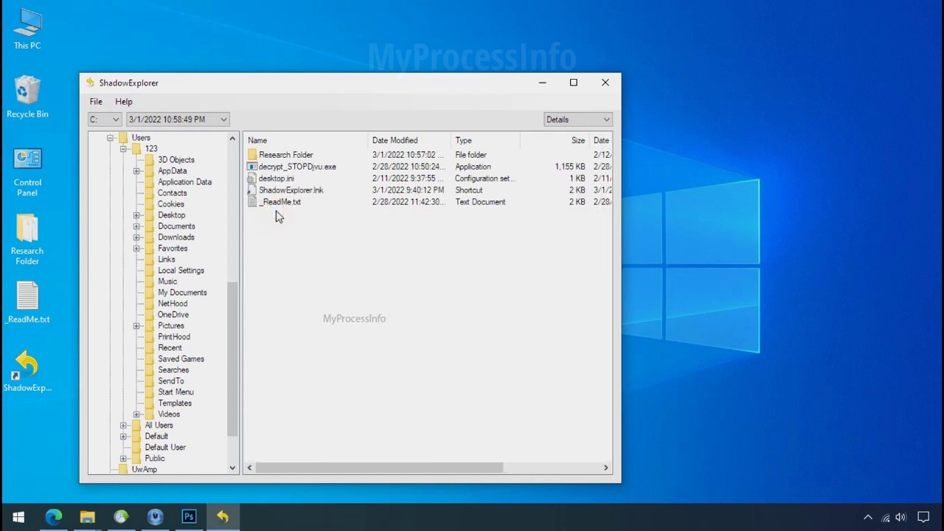
right_click(298, 155)
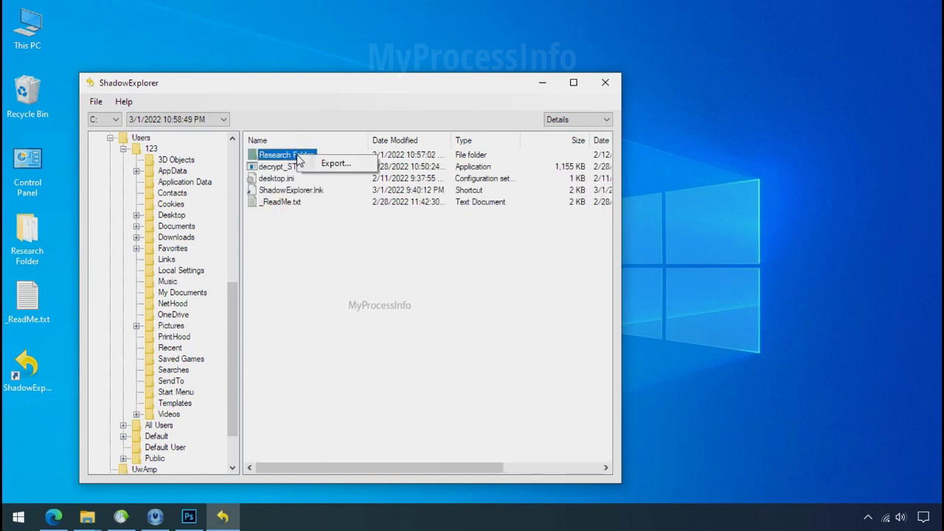
click(313, 165)
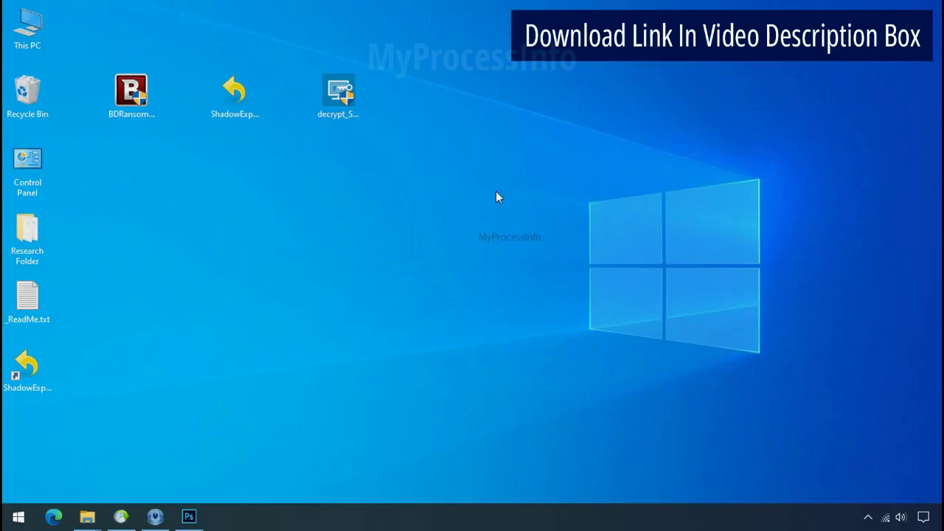
Launch ShadowExplorer from the desktop and select drive C: with the 3/1/2022 10:58:49 PM snapshot
double_click(44, 377)
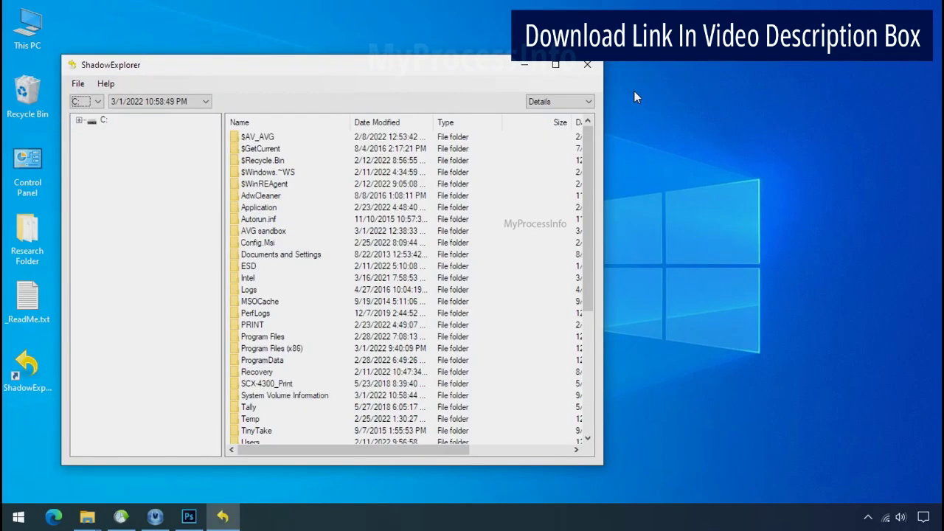
click(96, 103)
click(90, 112)
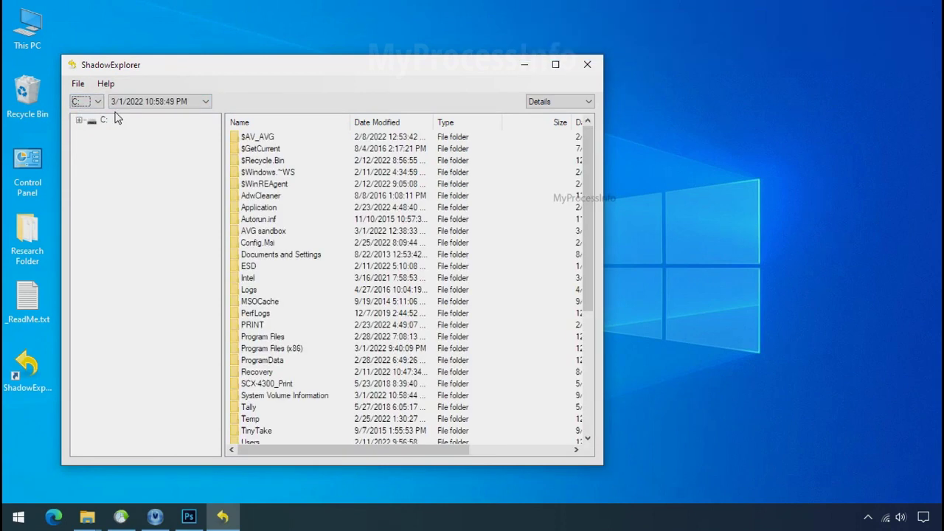
click(177, 103)
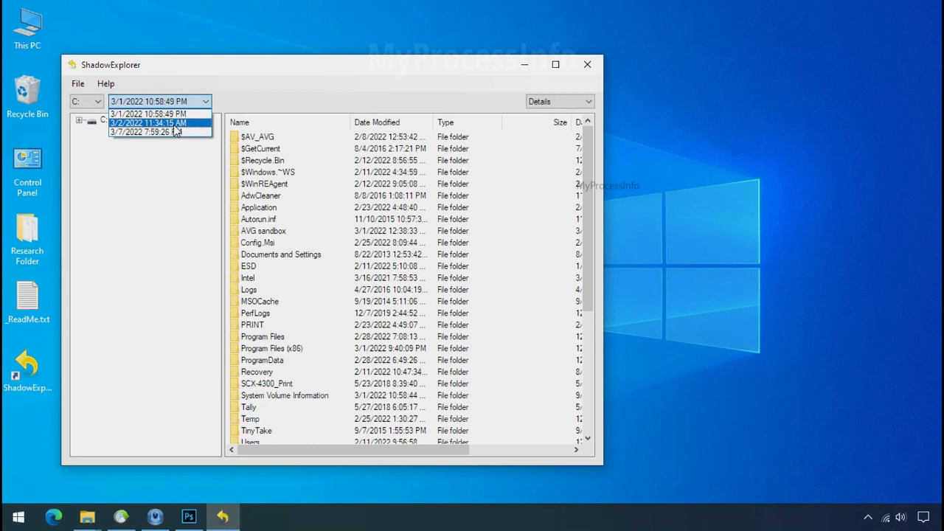
click(171, 115)
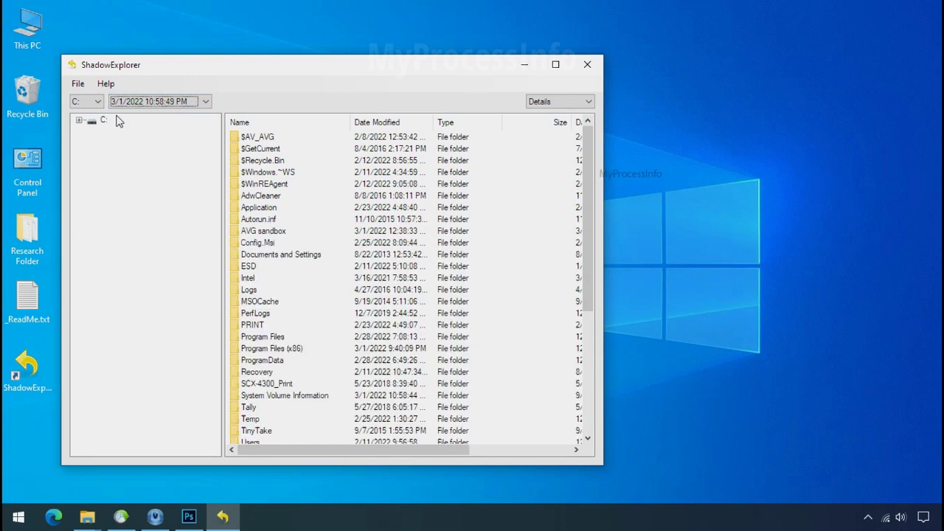
Browse the snapshot of drive C: to the Users\123\Desktop folder
click(79, 120)
click(123, 418)
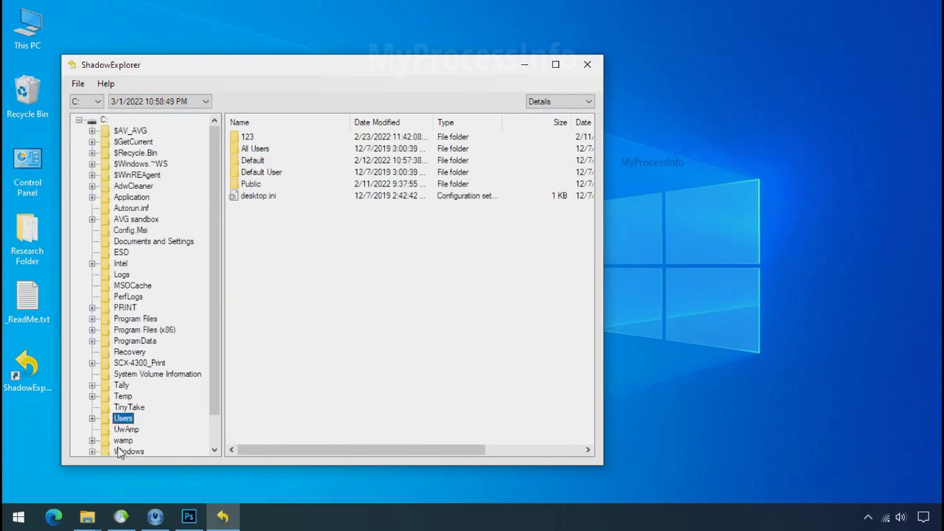
click(247, 137)
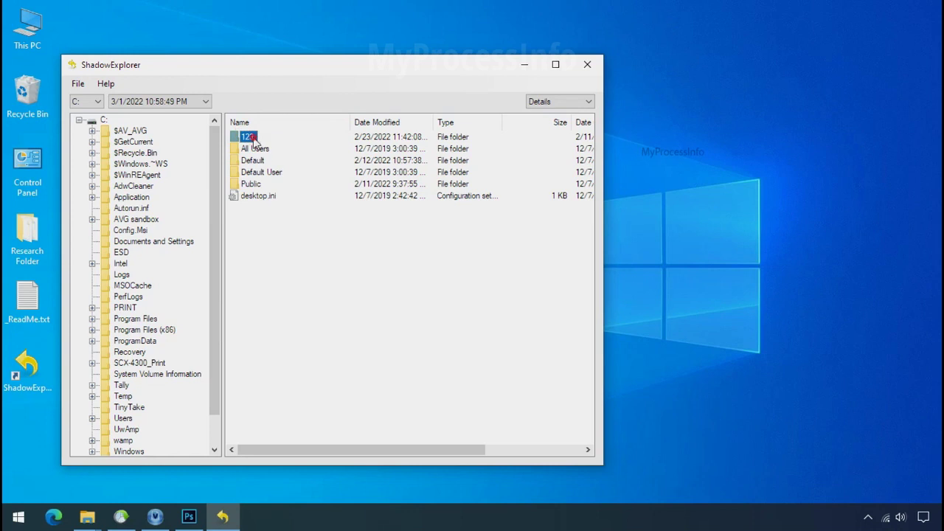
double_click(251, 137)
click(256, 197)
double_click(259, 203)
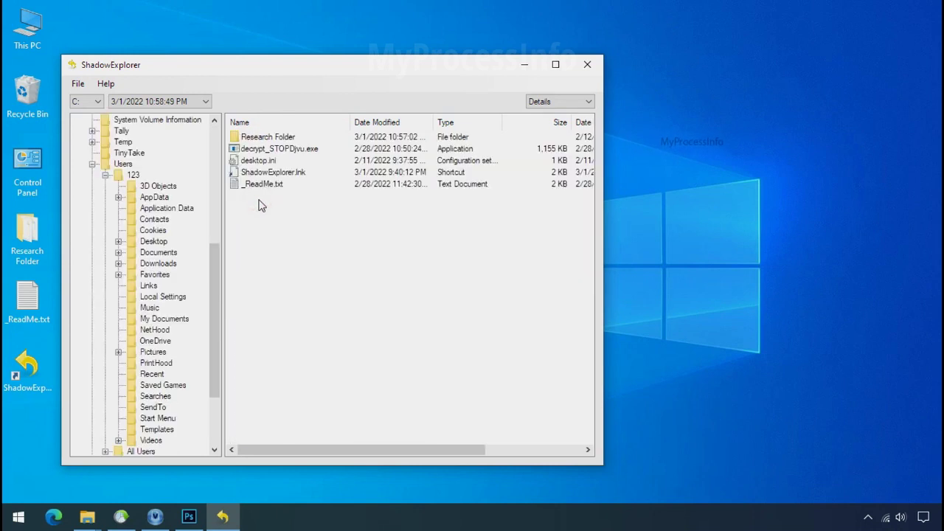
Export Research Folder from the snapshot to the Recover folder on Softwares (G:)
click(272, 140)
right_click(264, 134)
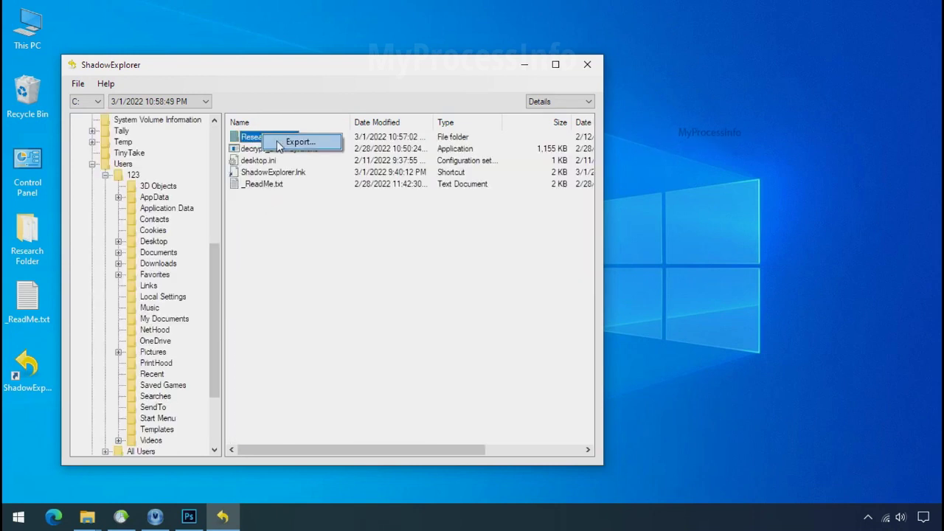
click(284, 145)
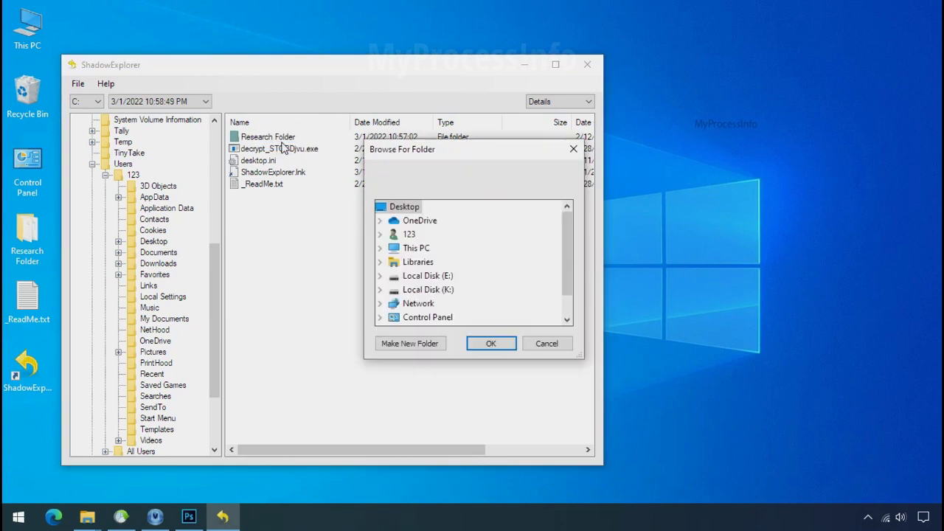
click(391, 247)
scroll(448, 265, down, 2)
click(441, 276)
click(444, 289)
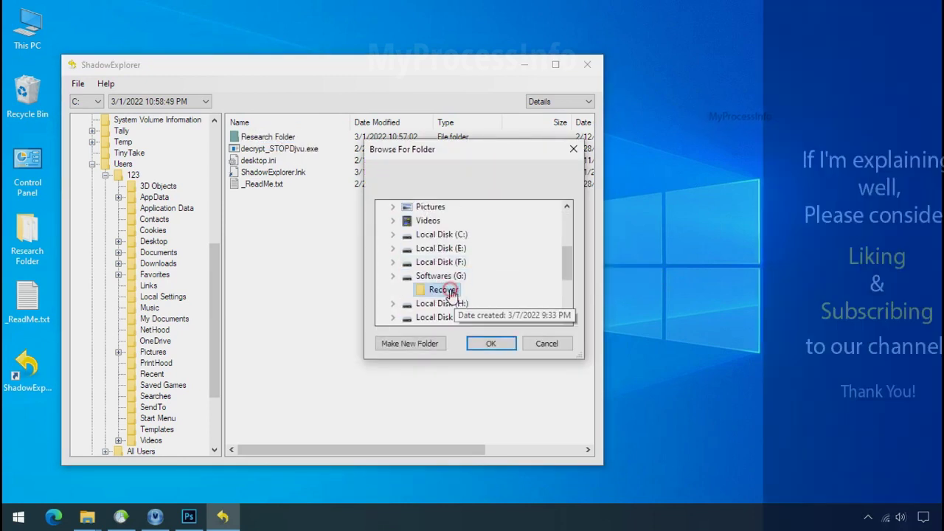
click(485, 343)
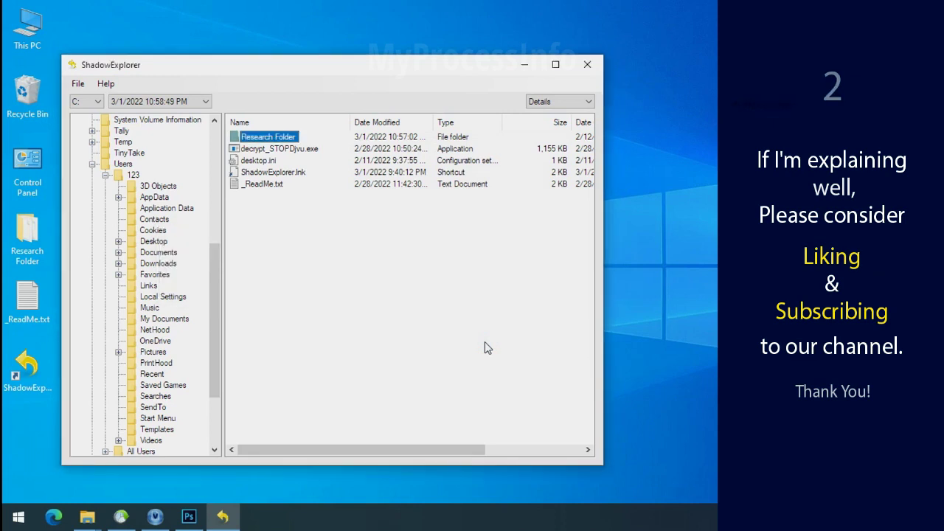
Minimize ShadowExplorer and open Softwares (G:)\Recover\Research Folder in File Explorer
click(525, 66)
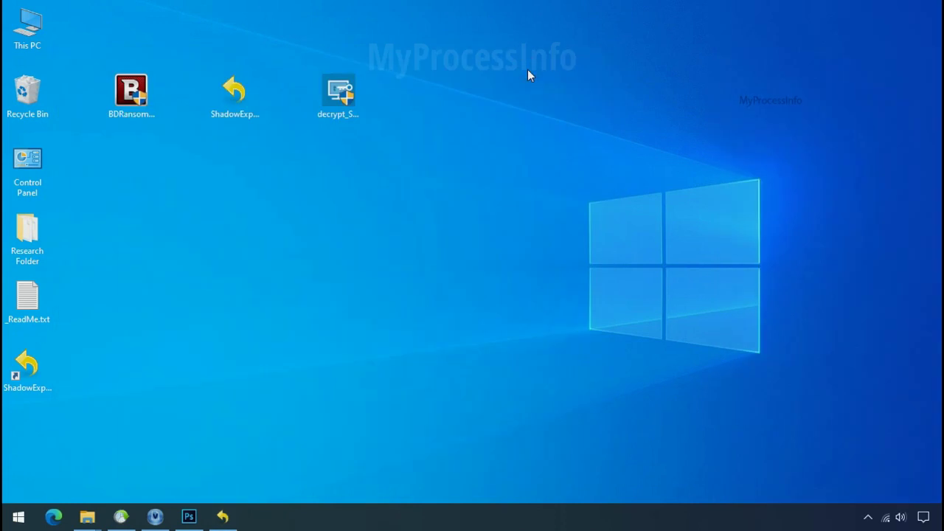
click(87, 516)
click(70, 377)
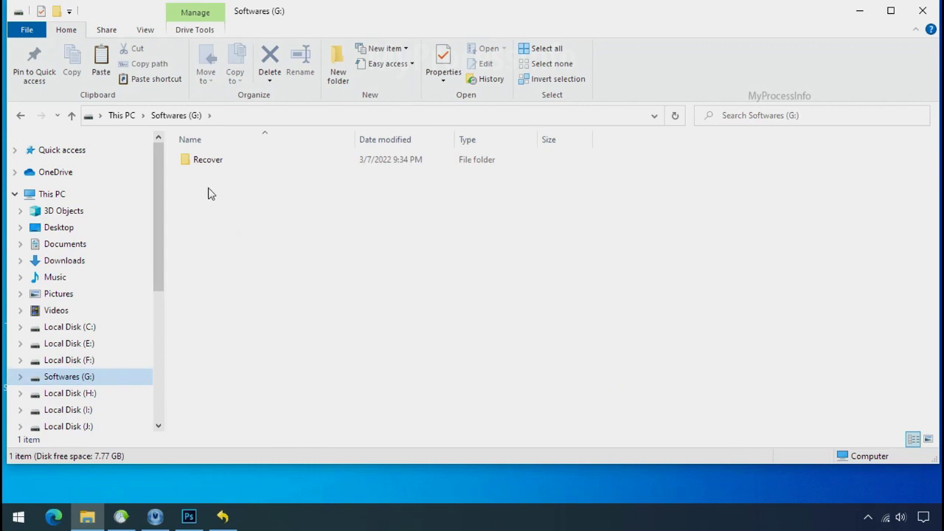
double_click(190, 162)
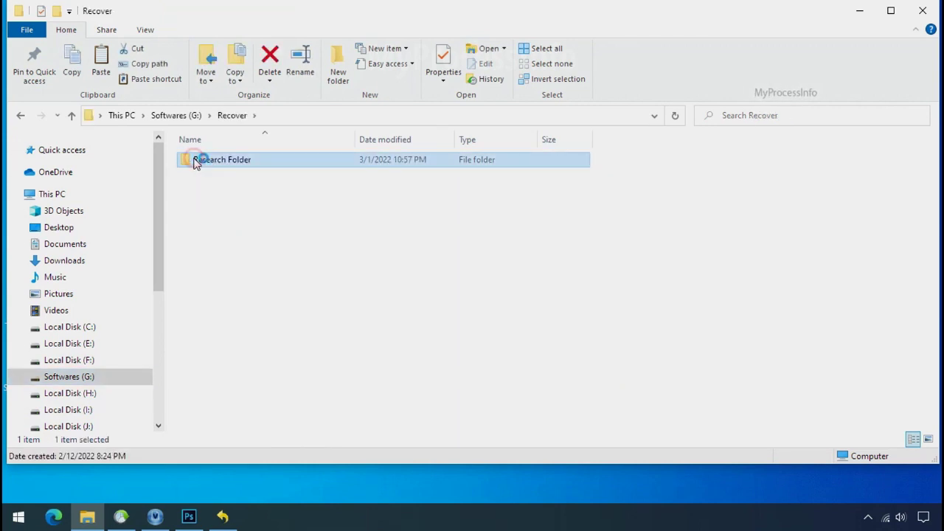
double_click(196, 162)
Inspect the exported PNG, PDF and XLSX files in Research Folder, enlarging their icons
click(213, 162)
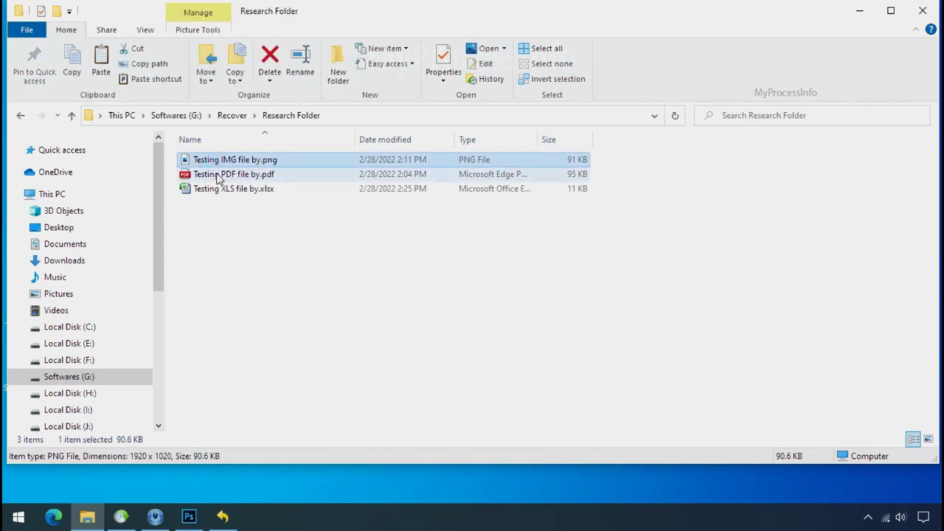
click(217, 175)
click(231, 189)
click(241, 161)
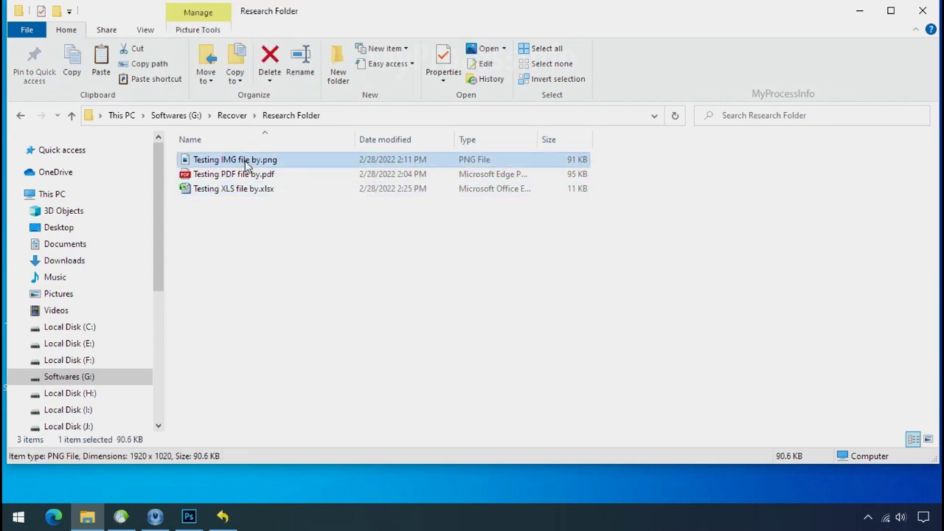
ctrl+scroll(388, 266, up, 4)
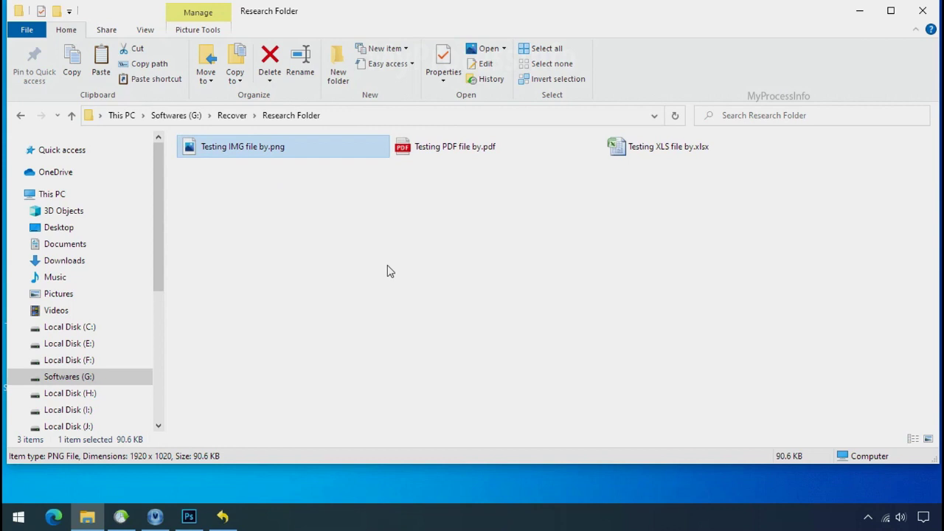
ctrl+scroll(387, 270, up, 2)
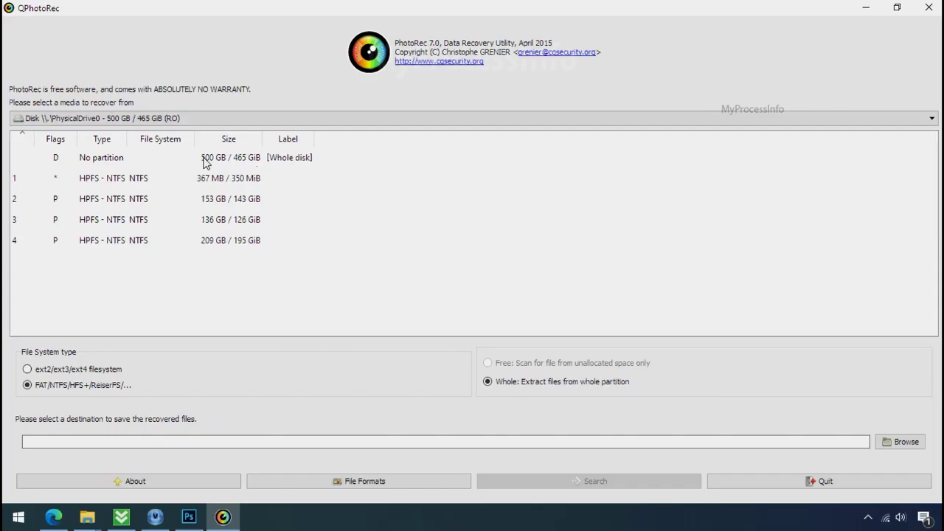
Review the disks and drives offered as recovery media in QPhotoRec, keeping PhysicalDrive0 selected
click(155, 122)
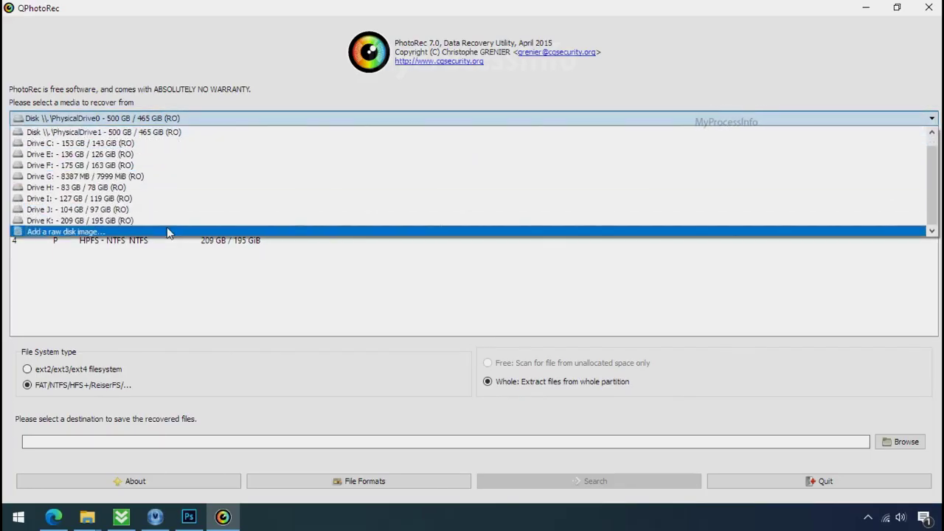
click(245, 71)
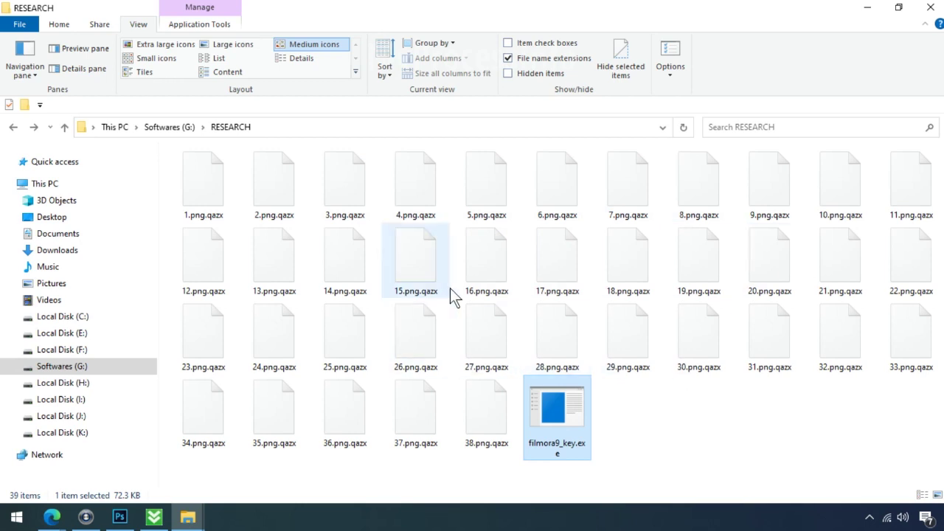
Rename 18.png.qazx in the RESEARCH folder to 18.png, accept the file extension change, and select the file
click(639, 291)
click(638, 292)
key(End)
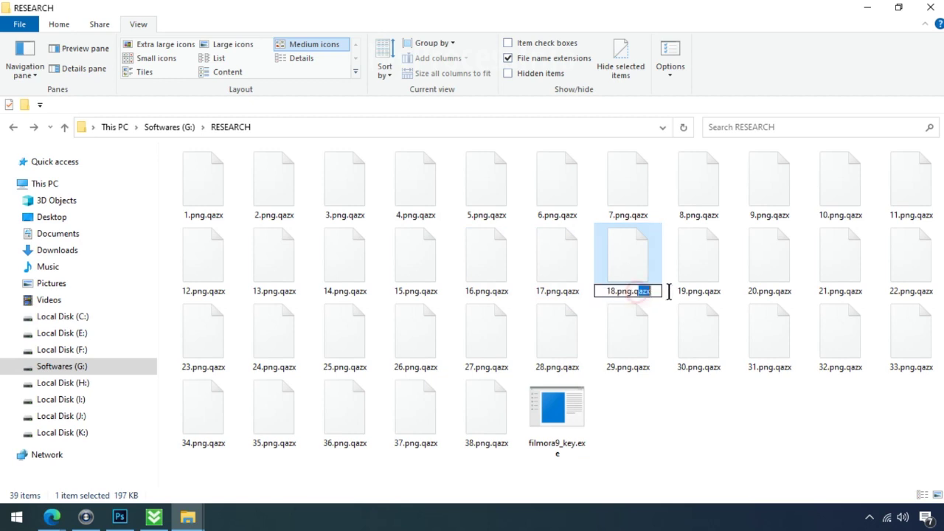
key(BackSpace)
key(BackSpace)
key(BackSpace)
key(BackSpace)
key(BackSpace)
click(639, 266)
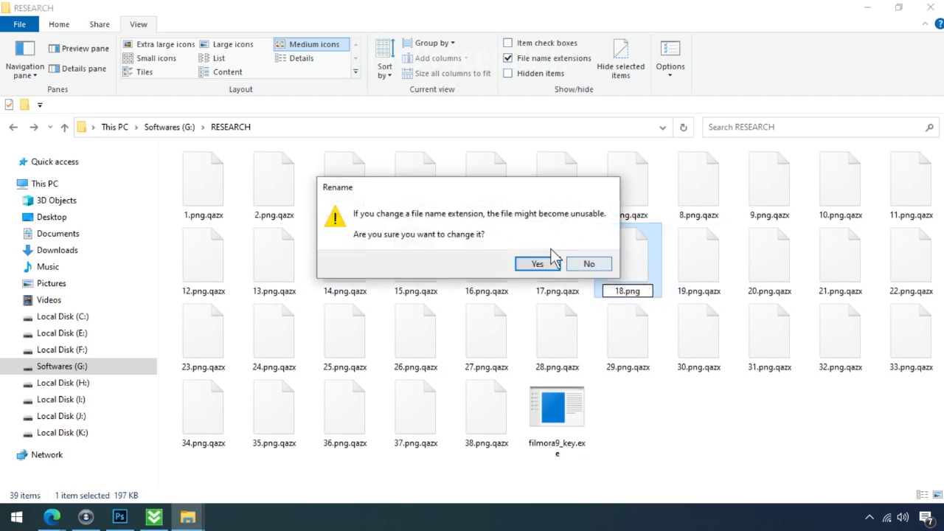
click(541, 262)
click(644, 276)
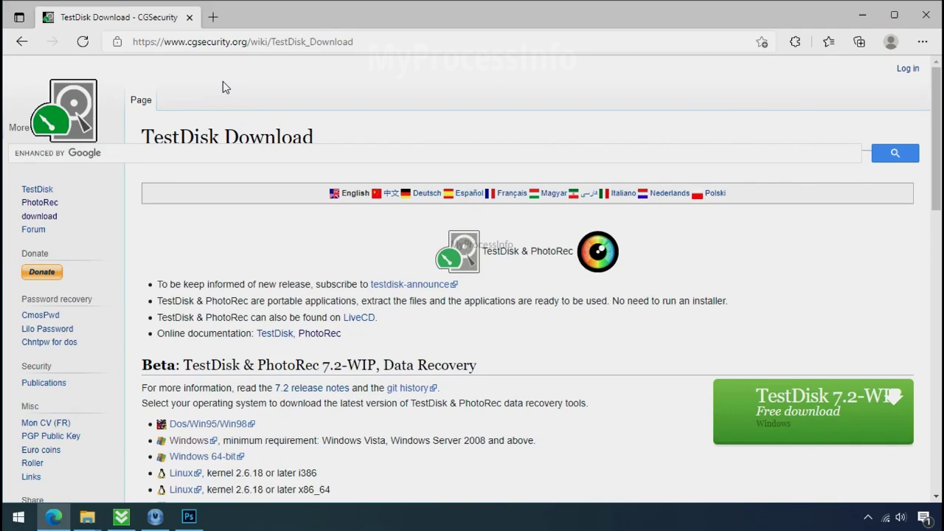
click(204, 41)
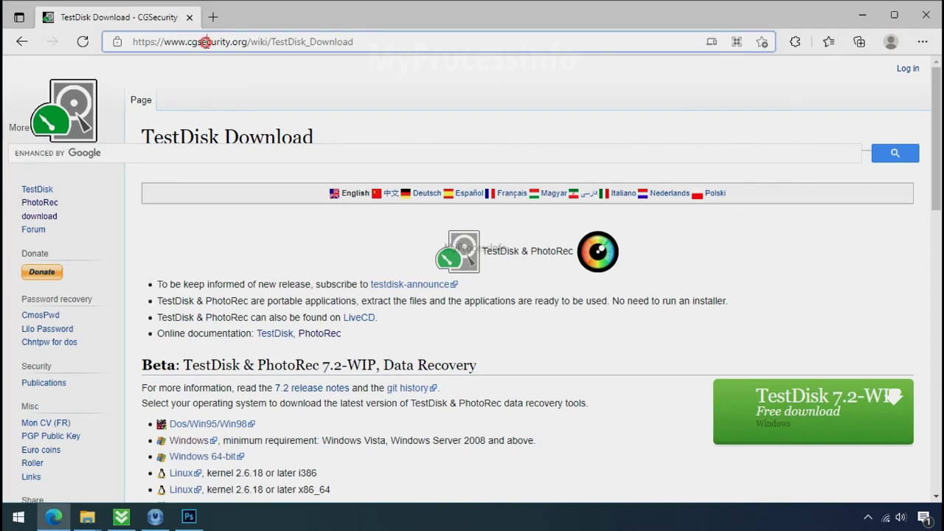
click(244, 94)
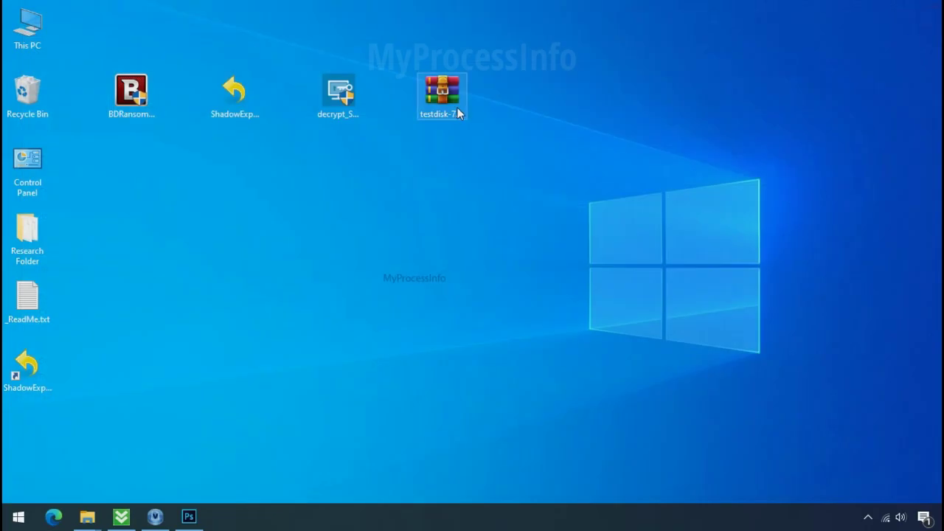
Extract testdisk-7.0.win.zip from the desktop into its own testdisk-7.0.win folder
click(457, 111)
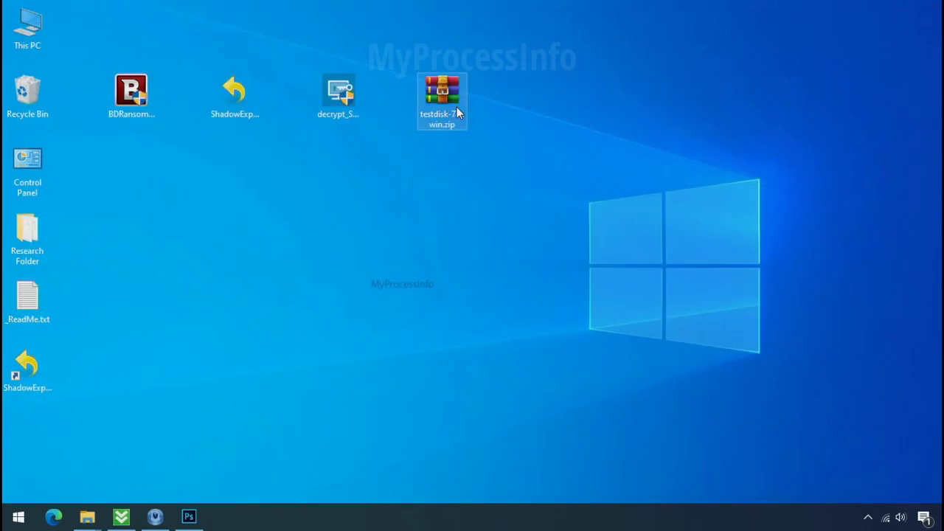
right_click(458, 108)
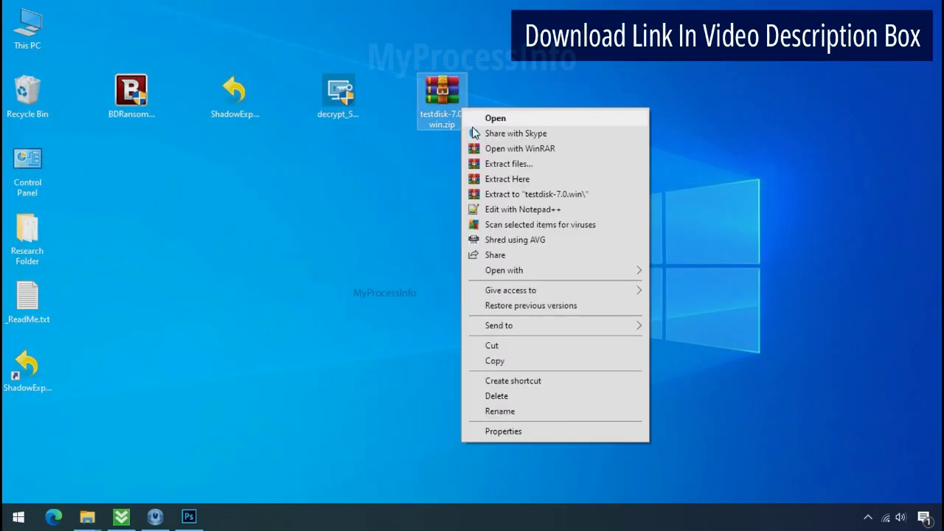
click(521, 196)
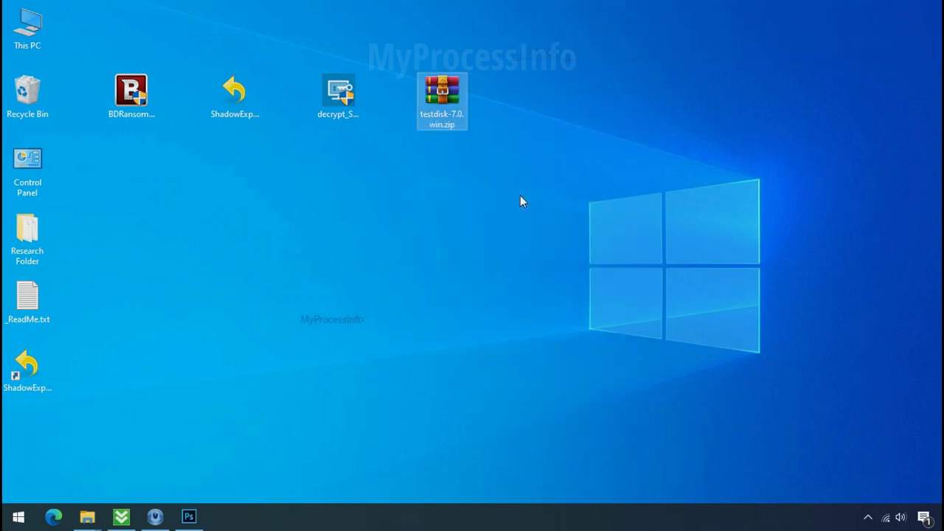
click(551, 125)
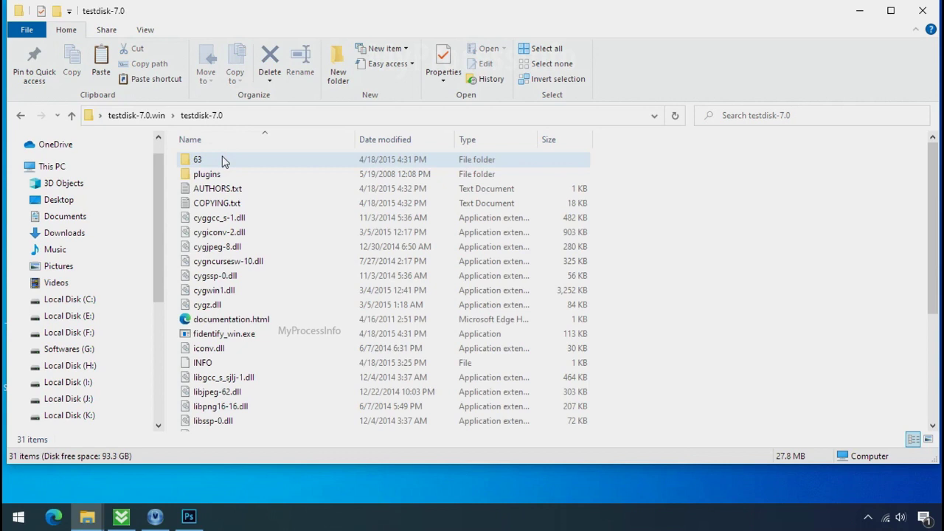
Launch qphotorec_win.exe from the extracted testdisk-7.0 folder and choose Drive C: with its NTFS partition as the recovery media
scroll(264, 330, down, 4)
click(264, 323)
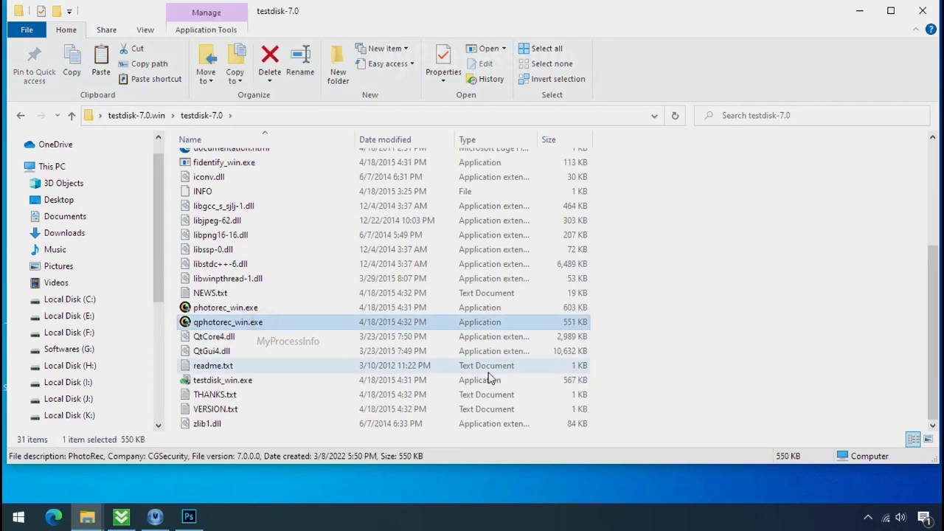
click(226, 325)
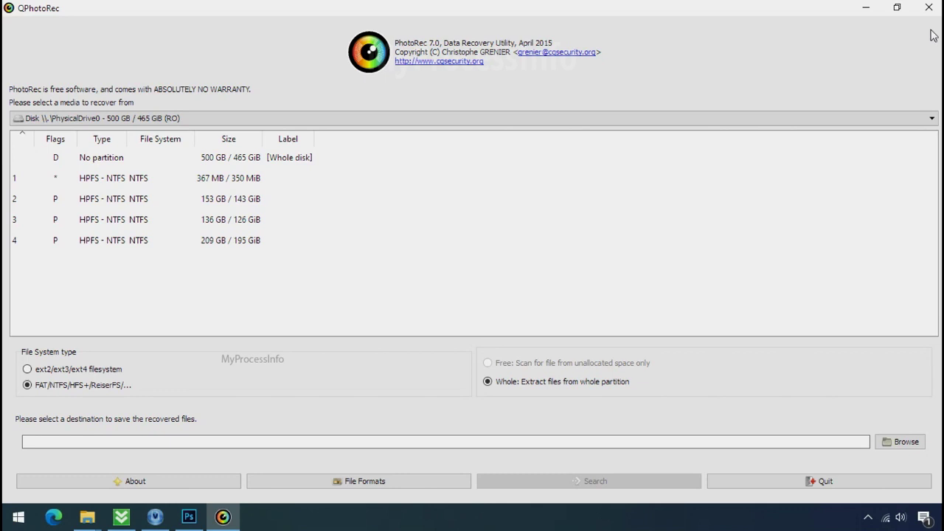
click(188, 119)
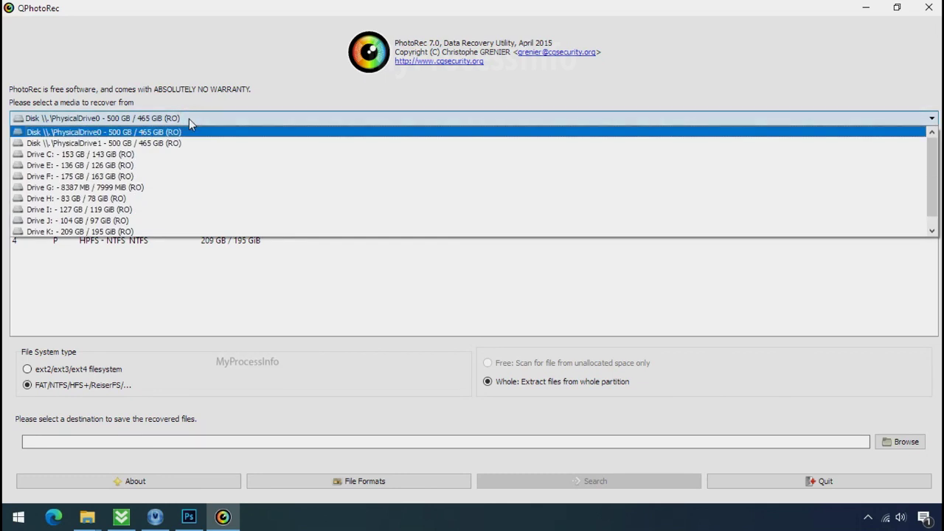
click(196, 154)
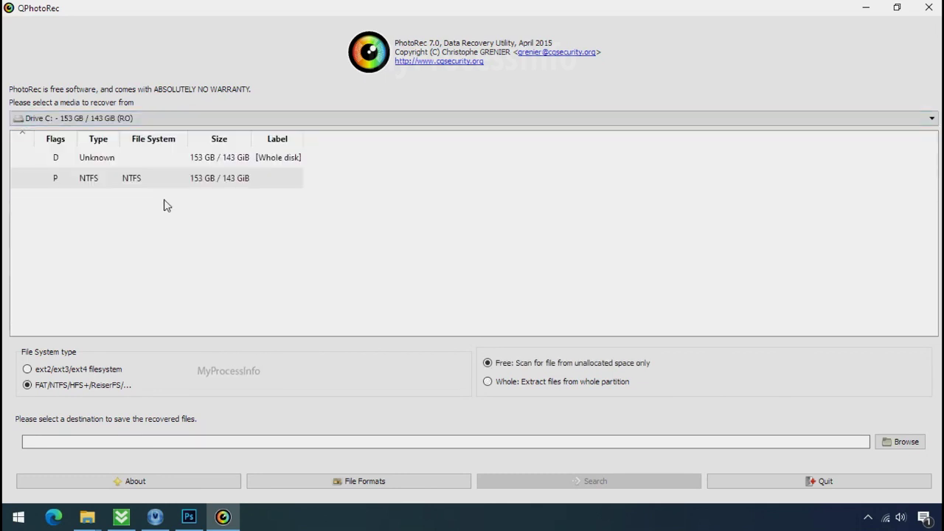
Deselect all file formats in QPhotoRec, enable only jpg, pdf and png for recovery, and accept the selection
click(345, 478)
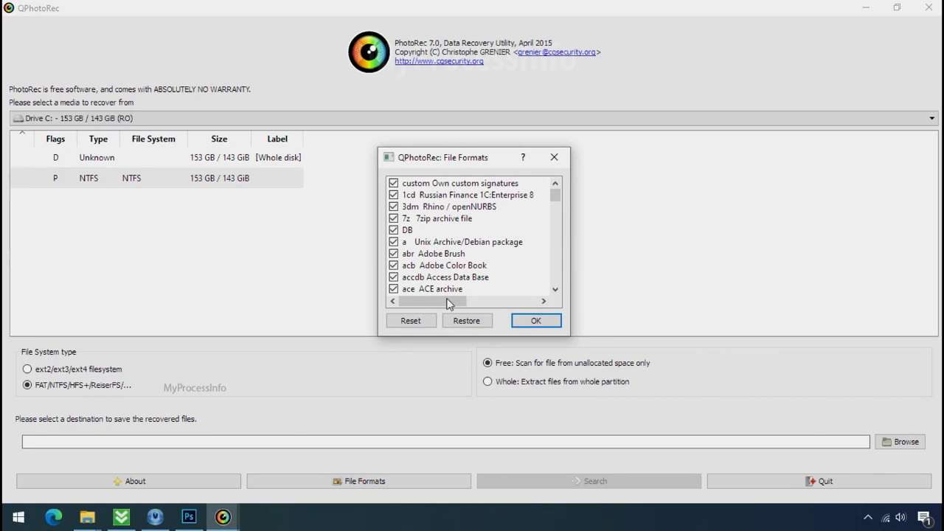
click(421, 321)
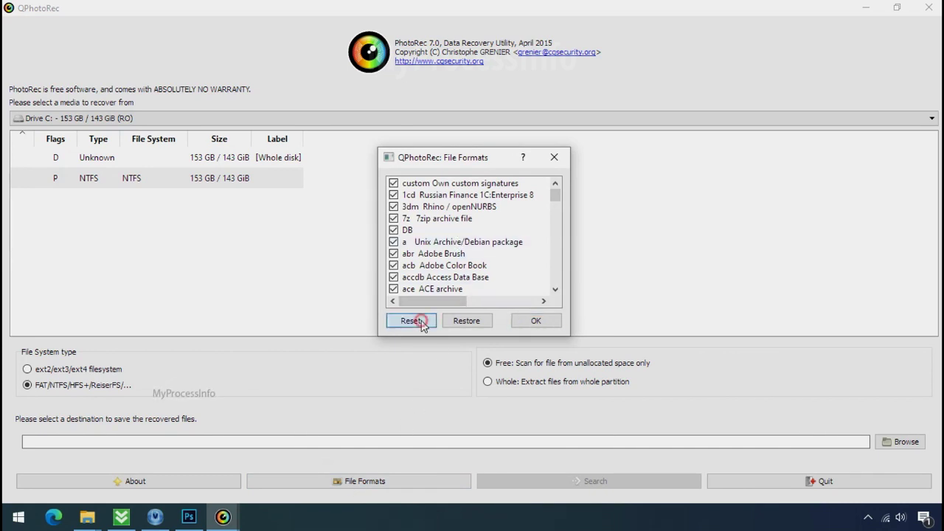
click(425, 270)
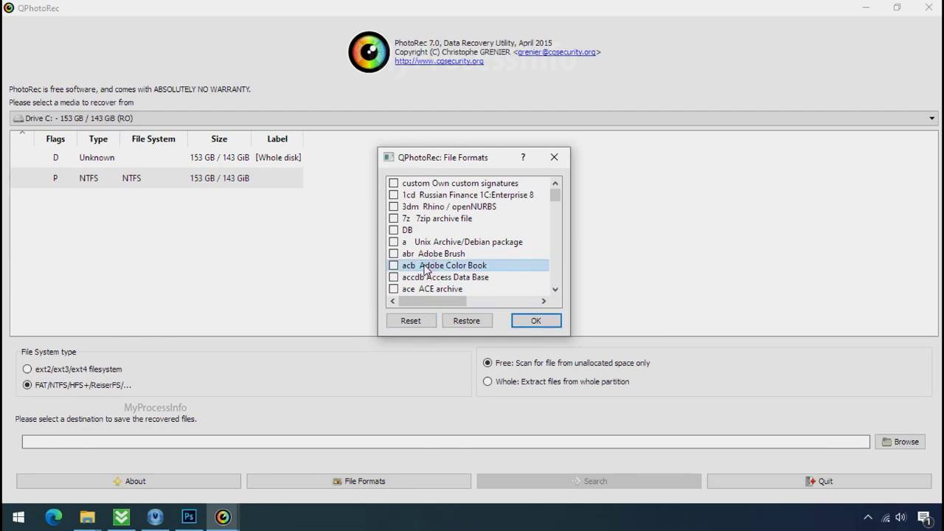
key(j)
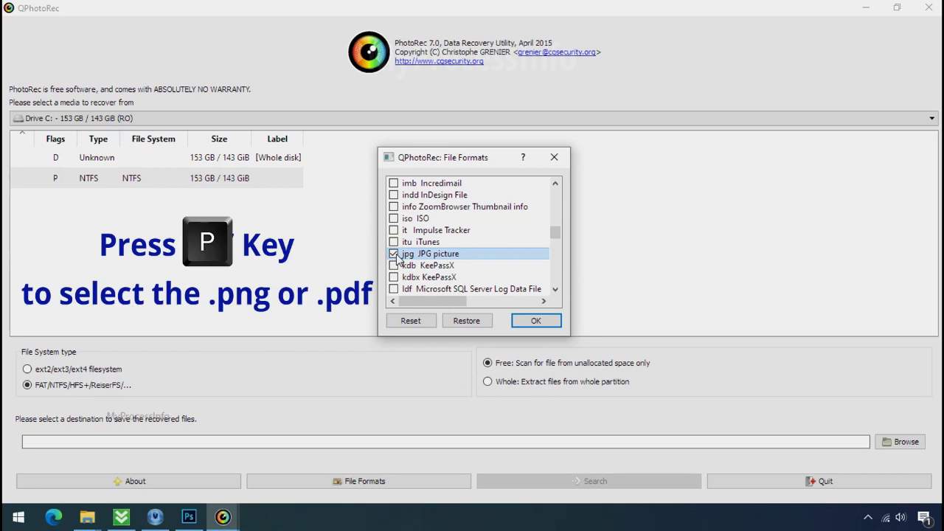
key(p)
scroll(433, 233, down, 2)
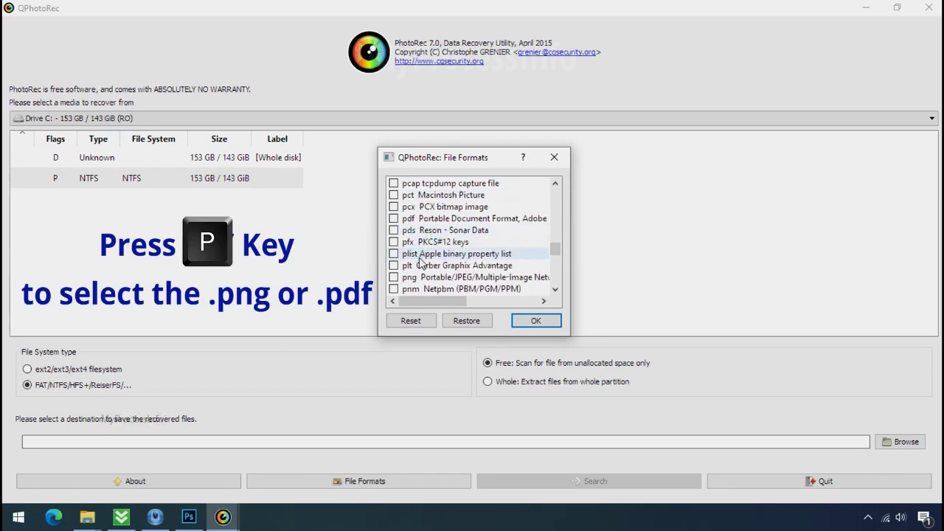
click(394, 277)
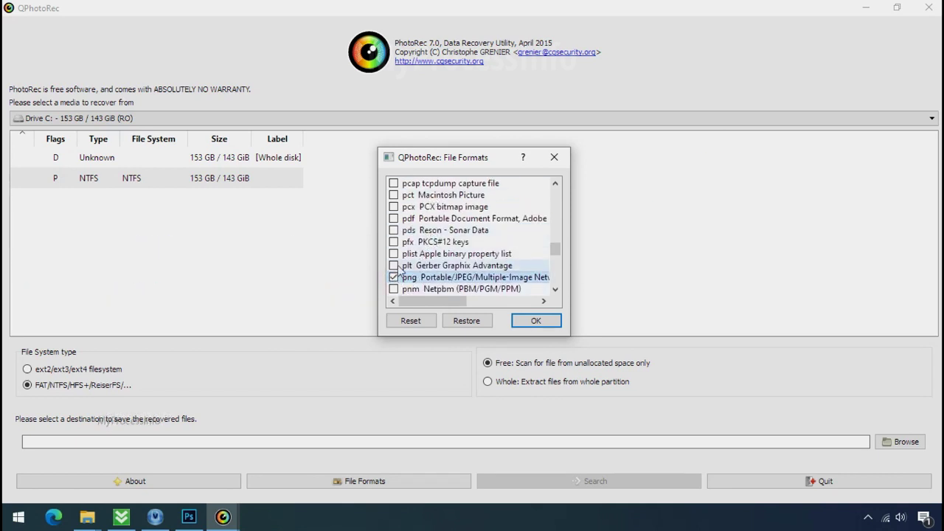
click(533, 321)
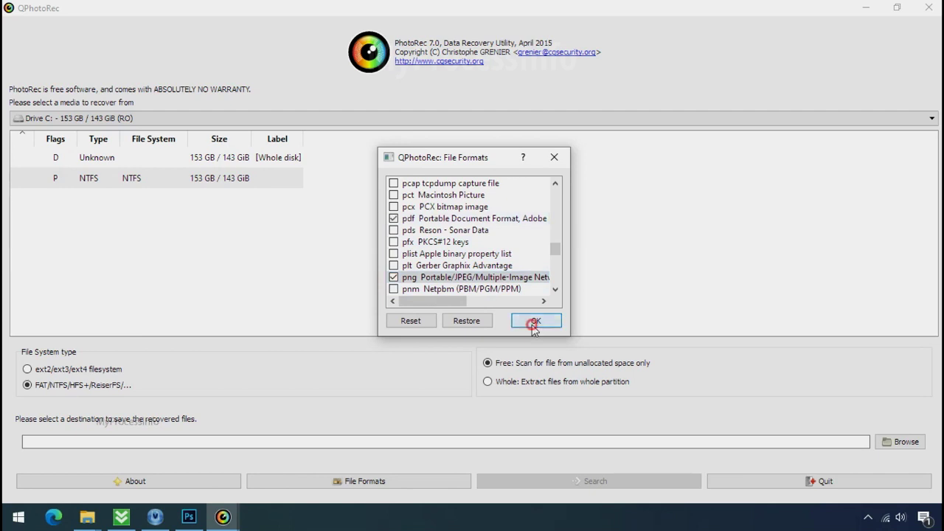
Create a folder named Recovery on Softwares (G:) and set it as the destination for recovered files
click(917, 441)
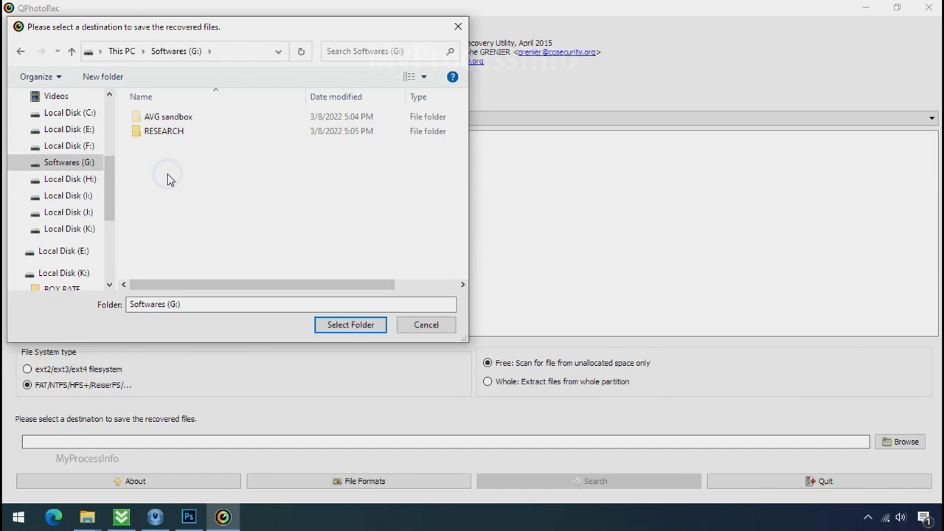
right_click(169, 178)
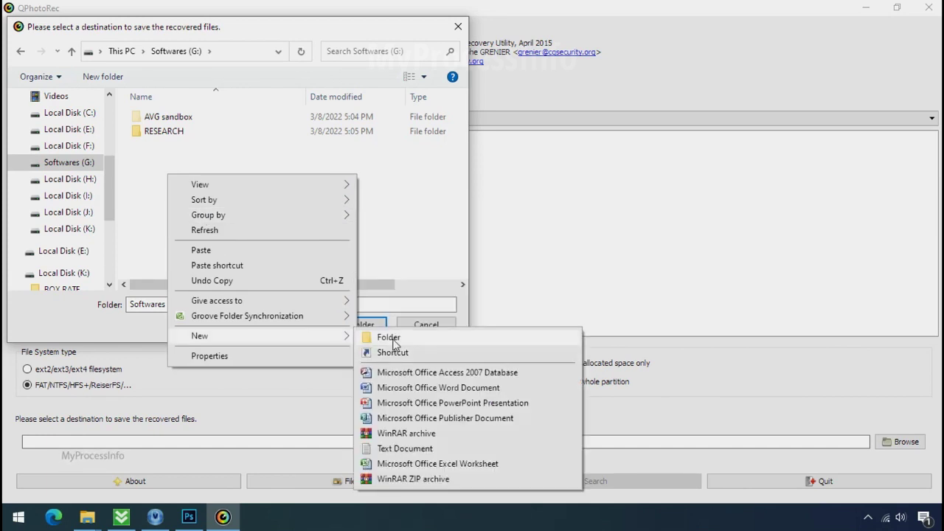
click(390, 267)
text(Recovery)
key(Return)
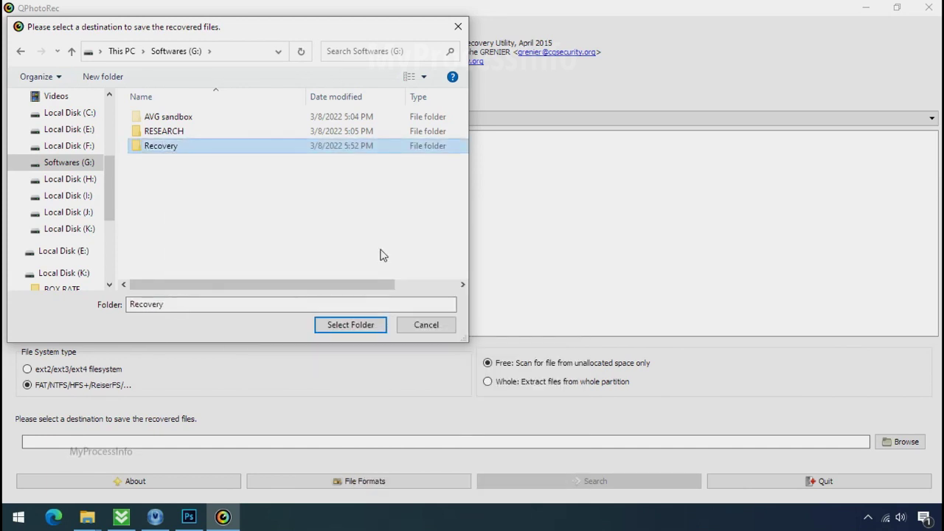
click(350, 329)
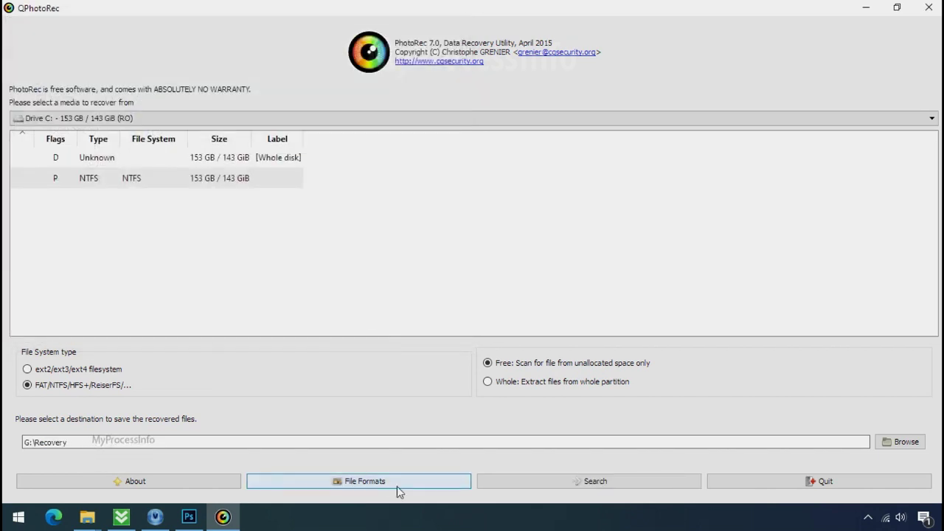
Start the file recovery search on Drive C: and minimize QPhotoRec
click(595, 482)
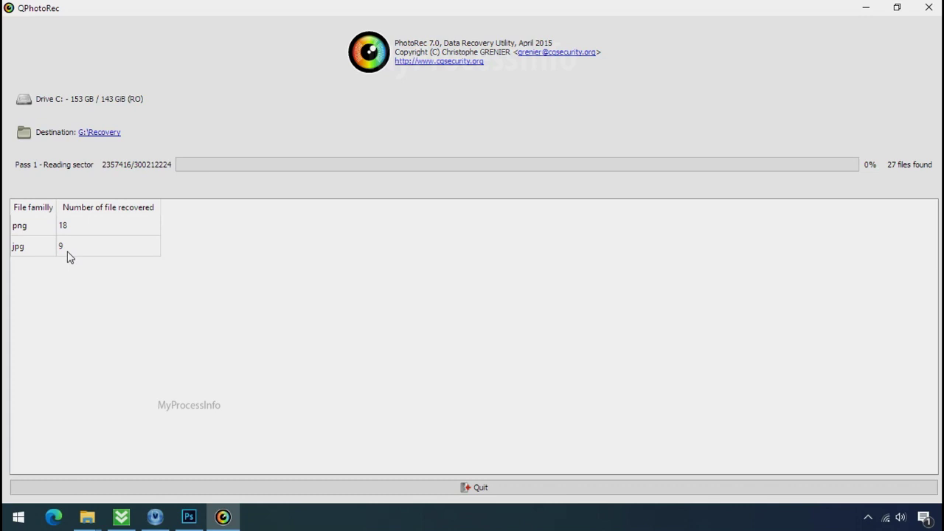
click(897, 7)
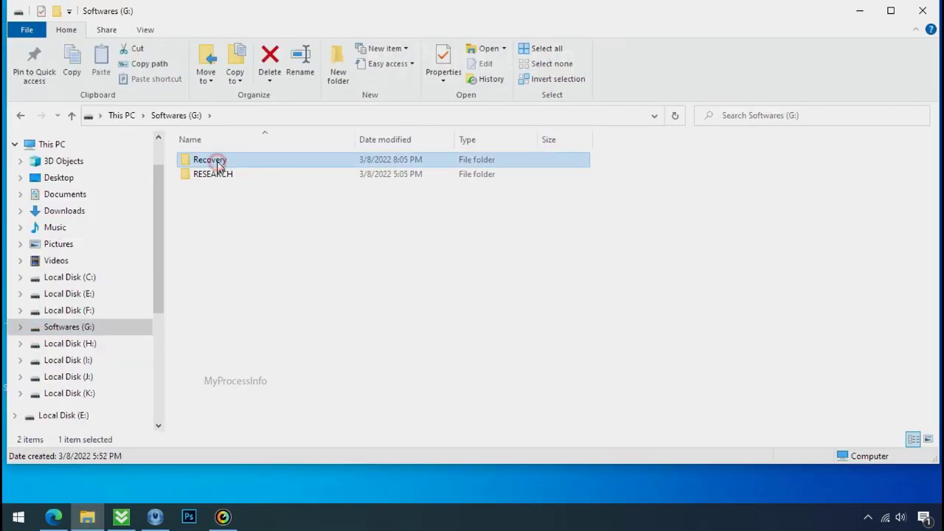
Open the Recovery folder on Softwares (G:) in File Explorer and examine the recovered files in the recup_dir.2 and recup_dir.3 subfolders
double_click(217, 163)
double_click(222, 174)
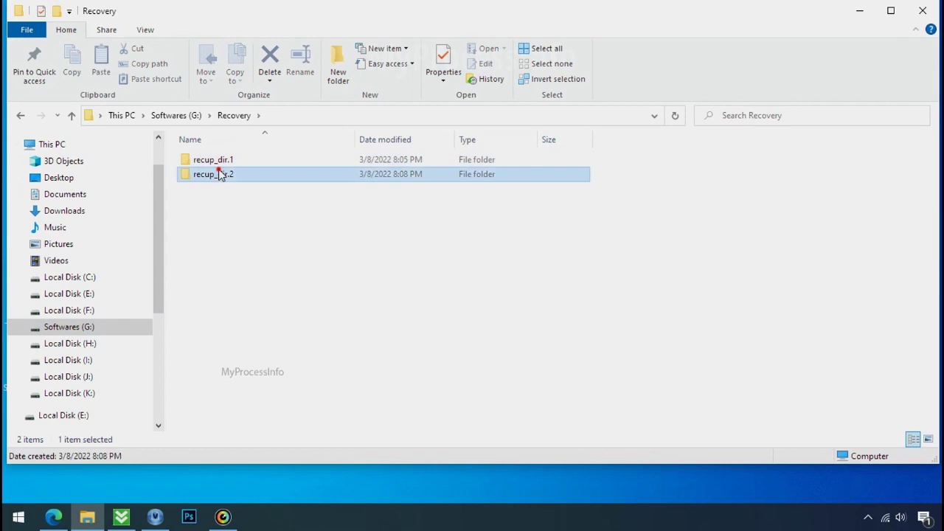
scroll(306, 231, right, 3)
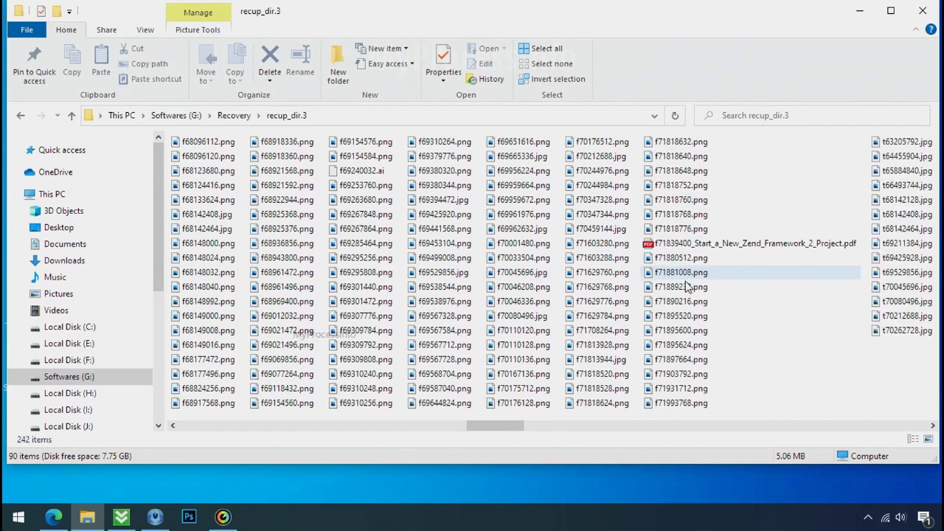
scroll(682, 301, right, 3)
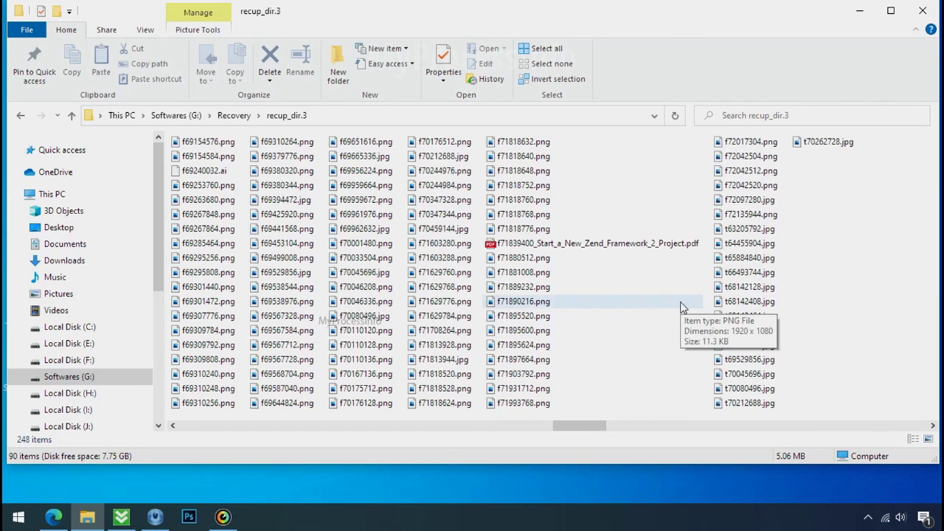
scroll(682, 304, right, 1)
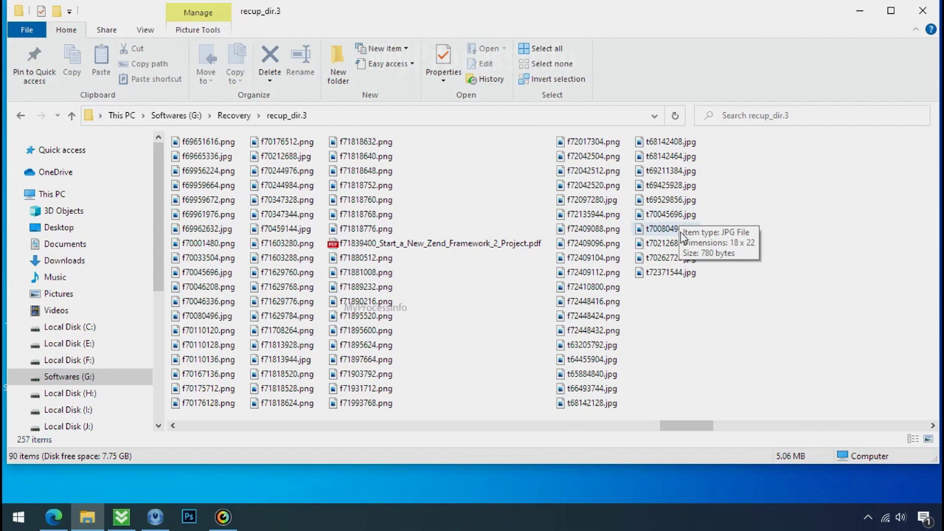
scroll(671, 321, right, 3)
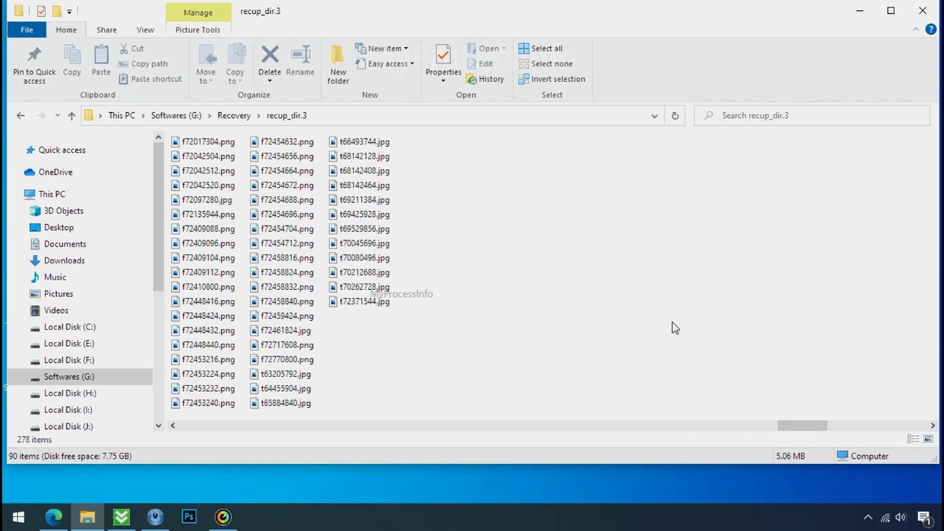